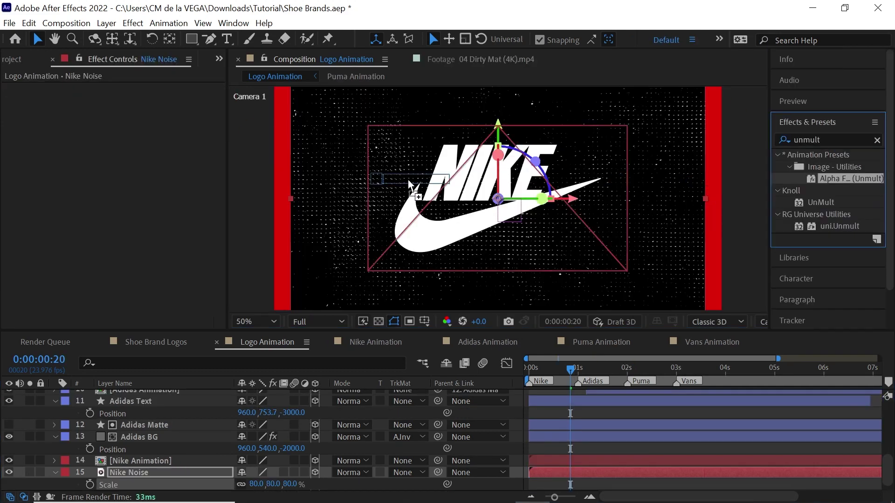
In the Adidas Animation comp, select the Adidas Text layer to copy it.
drag(829, 178, 111, 177)
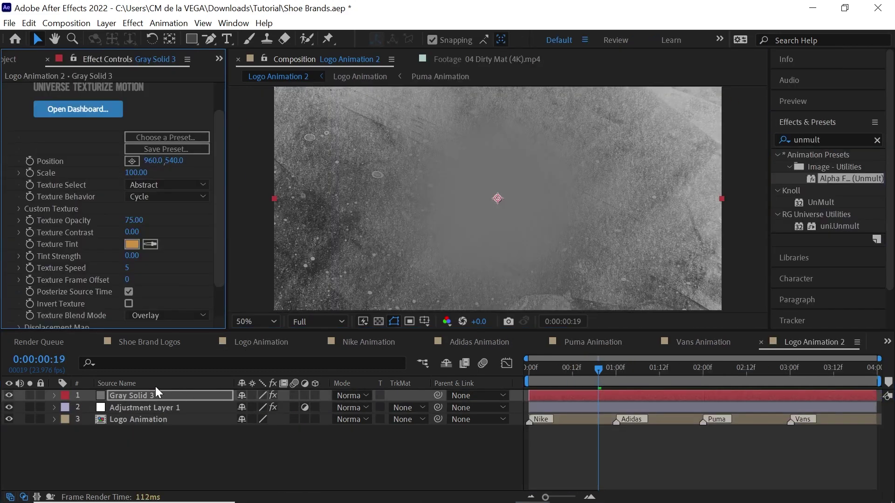
drag(573, 367, 855, 363)
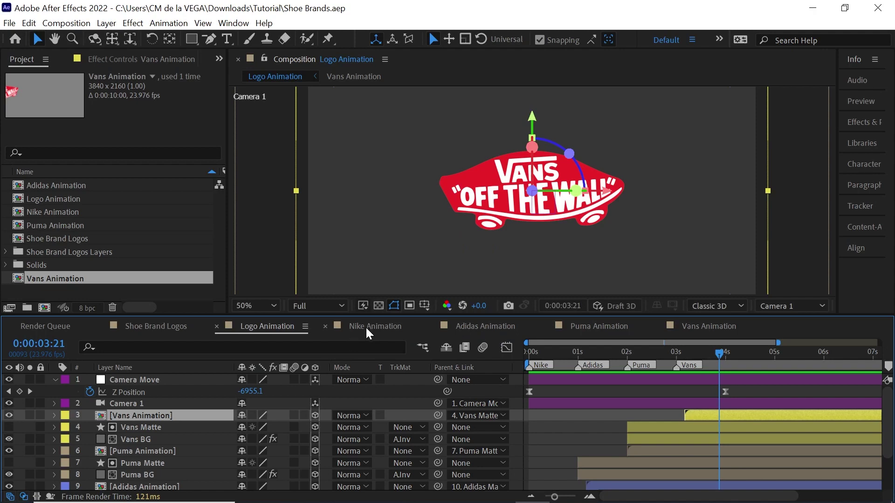
click(480, 326)
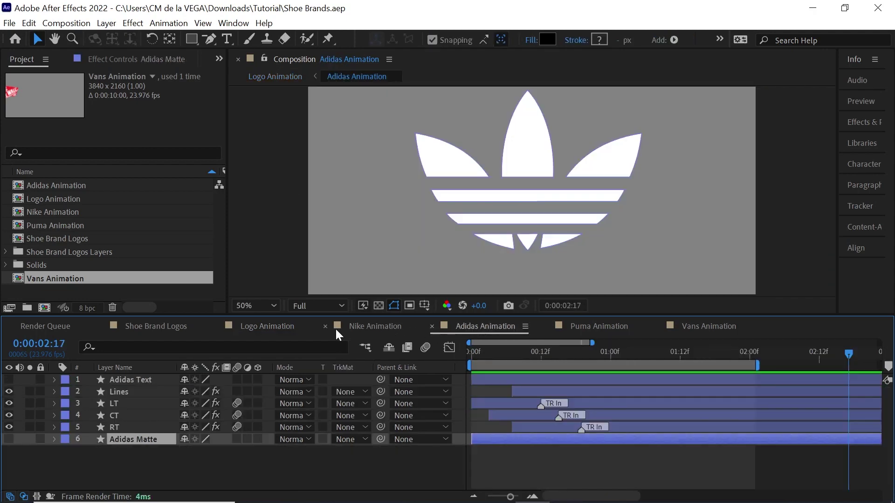
click(155, 380)
click(8, 379)
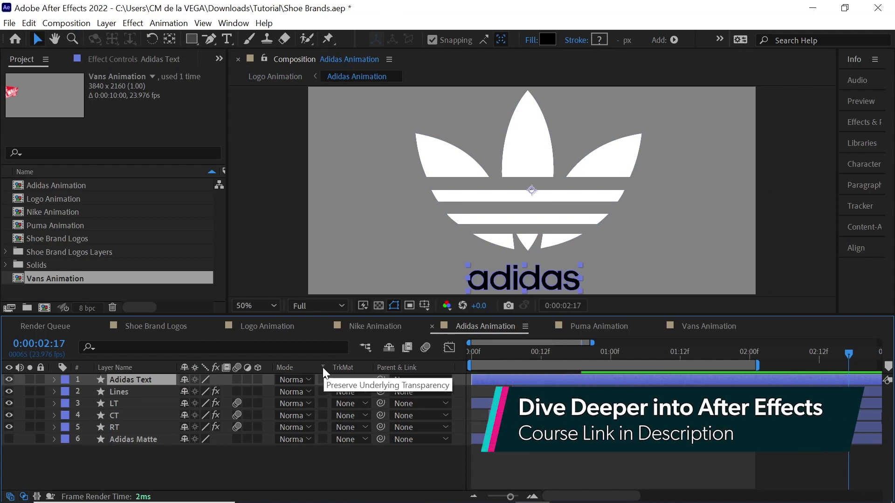
click(9, 379)
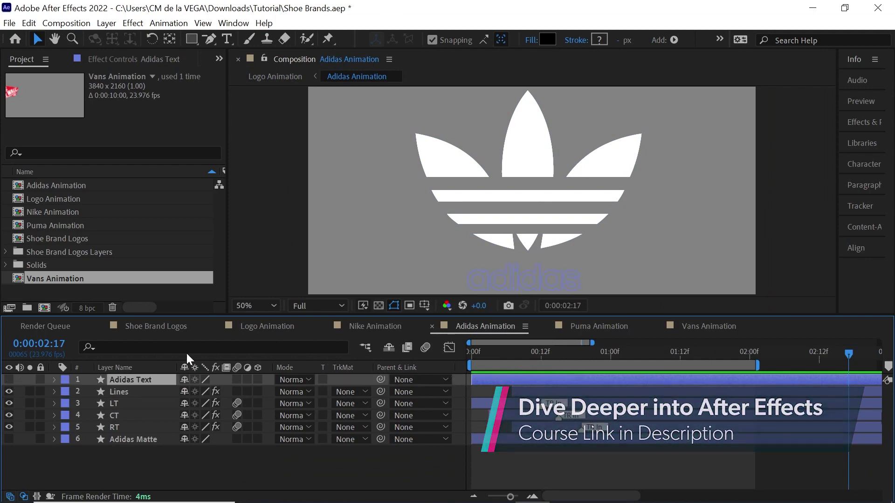
Paste Adidas Text into Logo Animation at 1 second and drag it below Adidas Animation.
click(285, 328)
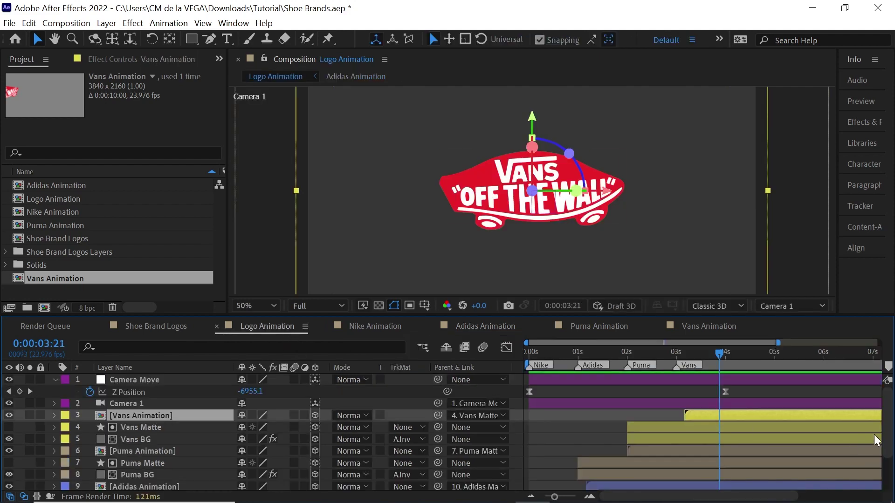
scroll(873, 434, down, 3)
click(577, 353)
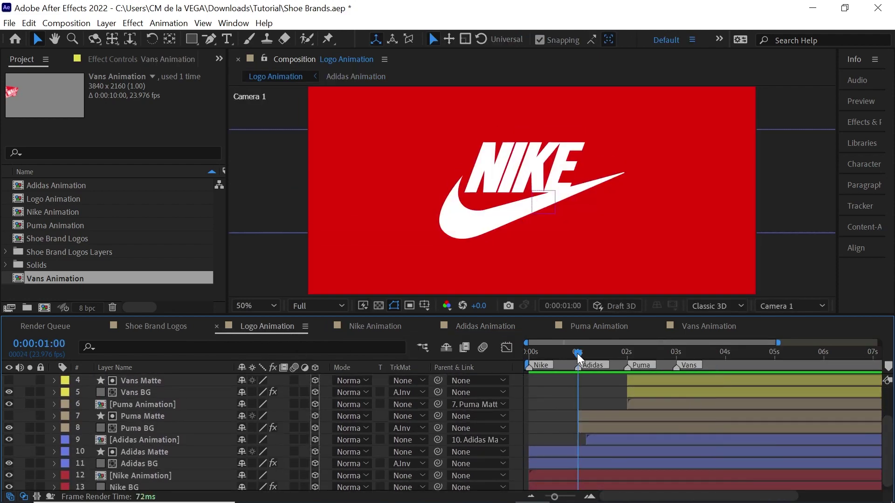
key(ctrl+v)
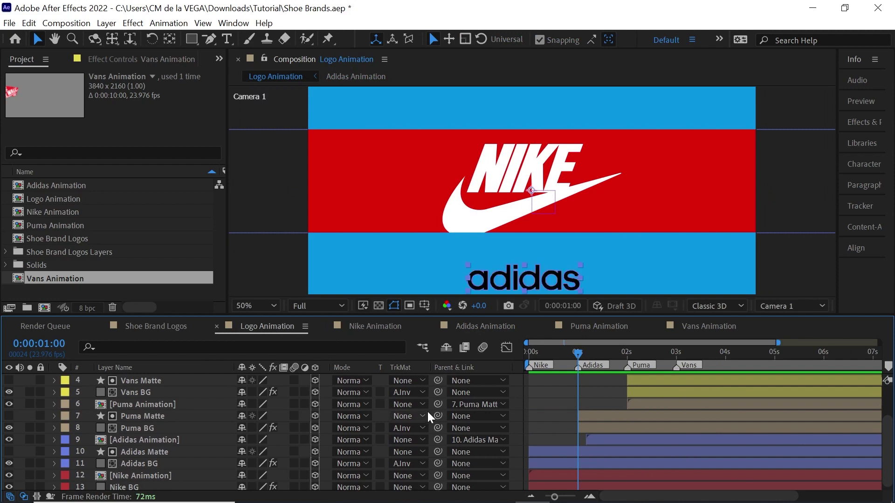
key(grave)
drag(140, 145, 170, 236)
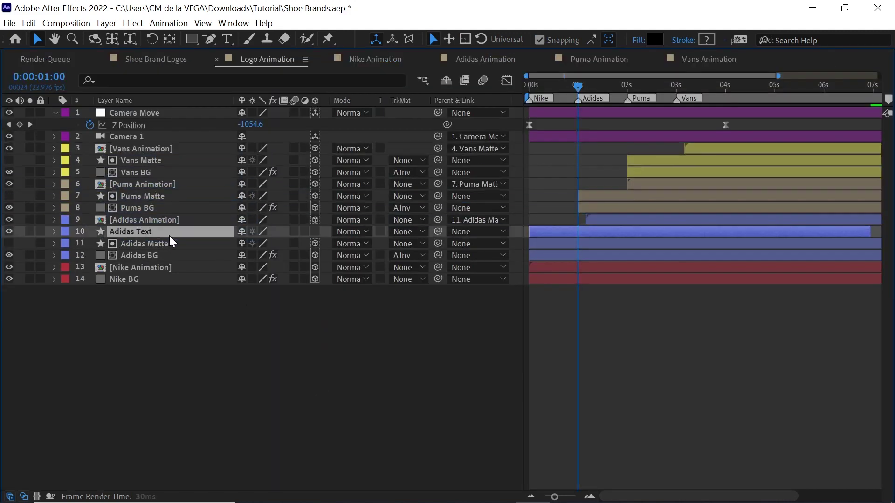
Restore the timeline size and switch on the 3D Layer switch for Adidas Text.
key(grave)
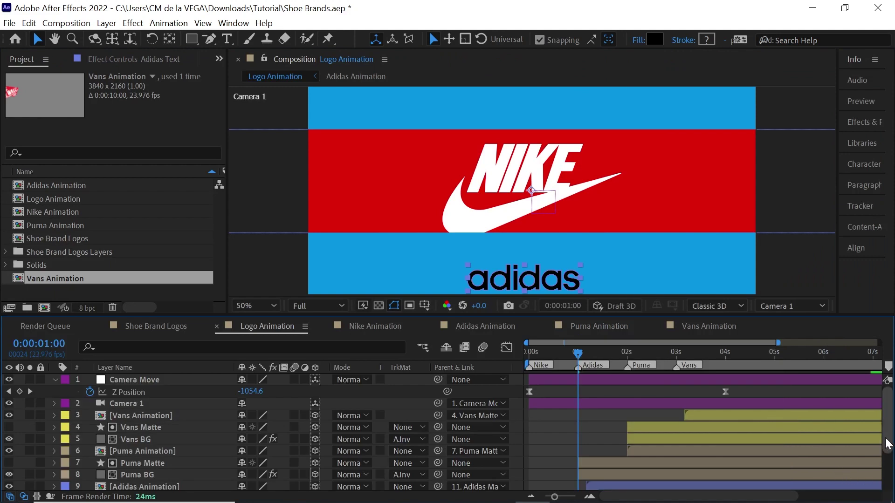
scroll(877, 460, down, 3)
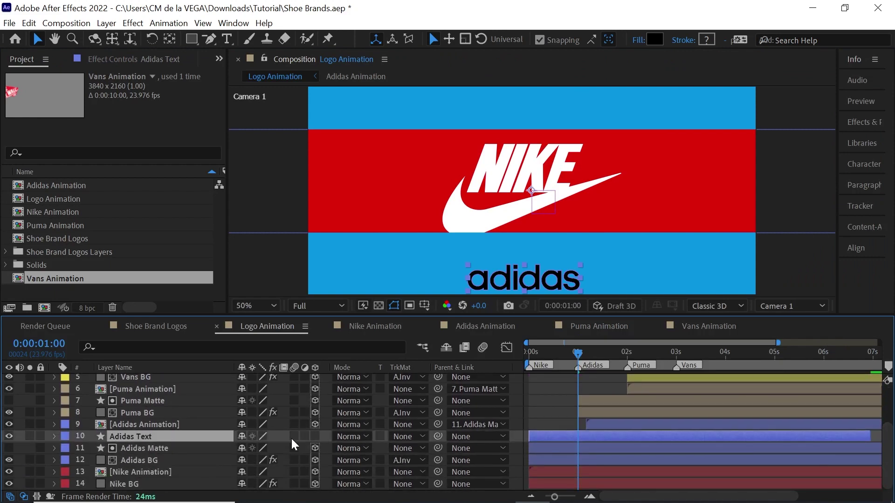
click(315, 436)
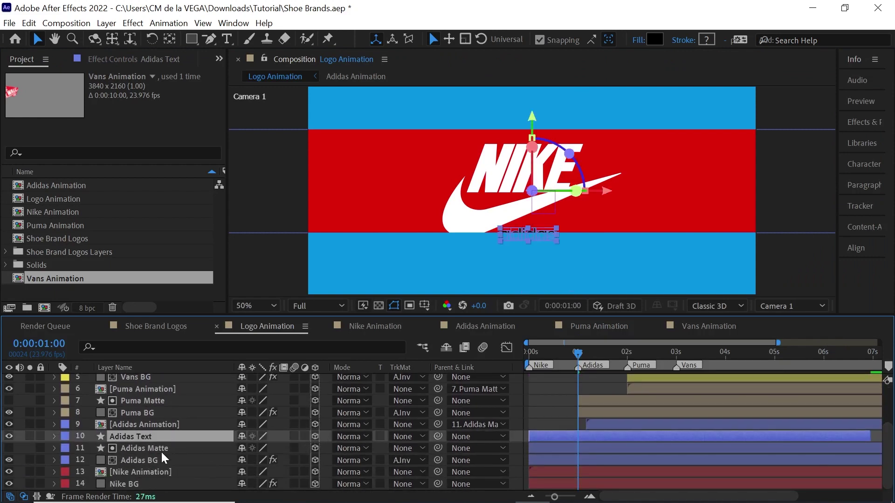
click(148, 459)
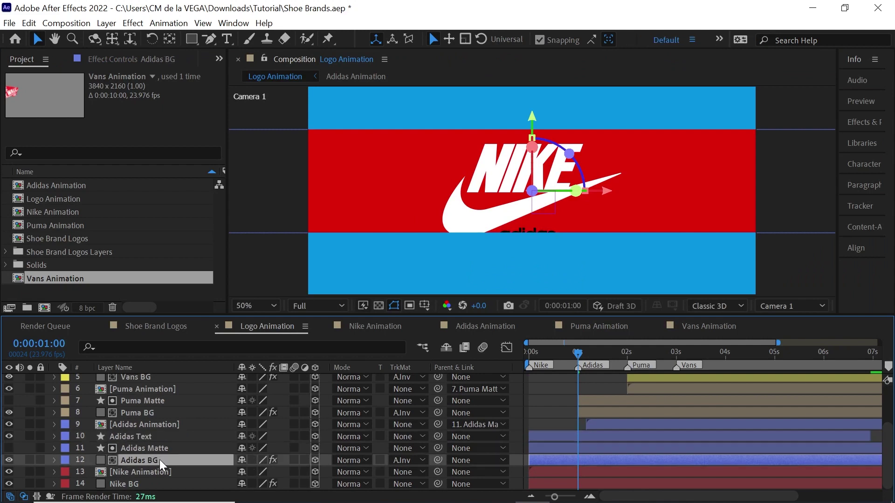
Switch the viewer to Custom View 1 and dolly in closer to the panels.
click(793, 306)
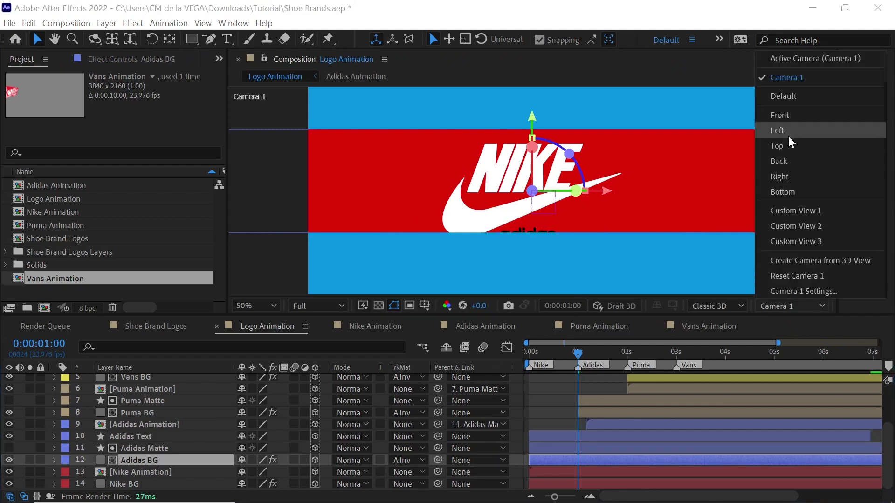
click(798, 210)
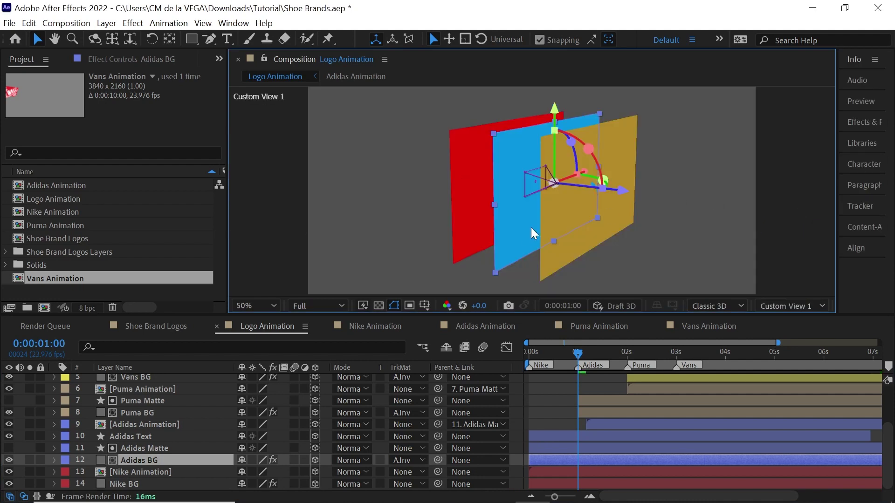
key(c)
key(c)
drag(515, 215, 537, 214)
key(c)
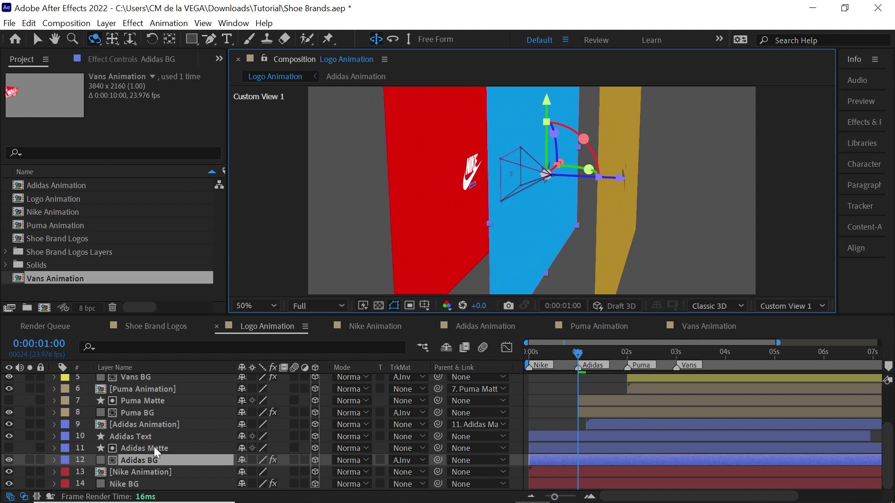
Reveal the positions of Adidas BG (Z -2000) and Puma BG (Z -4000).
key(p)
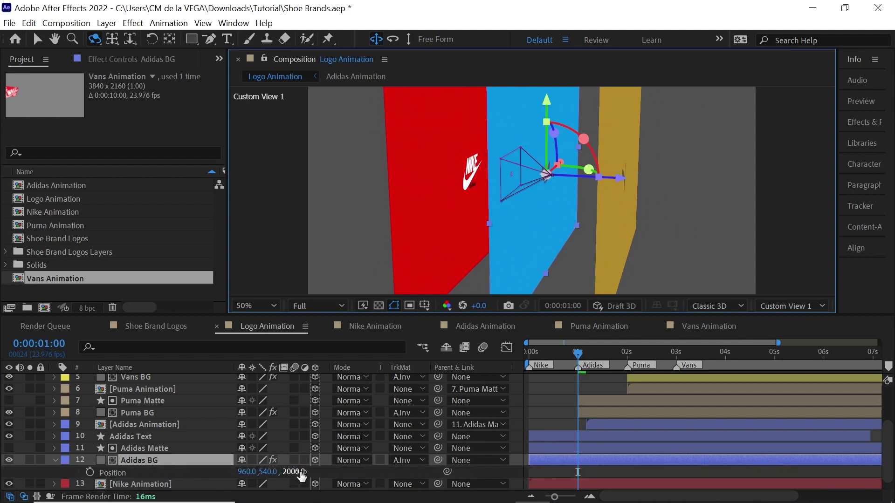
click(153, 414)
key(p)
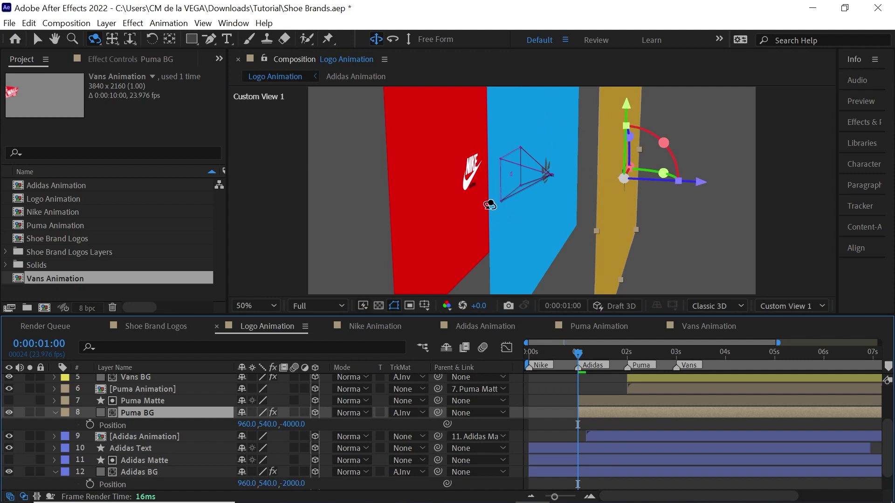
click(151, 450)
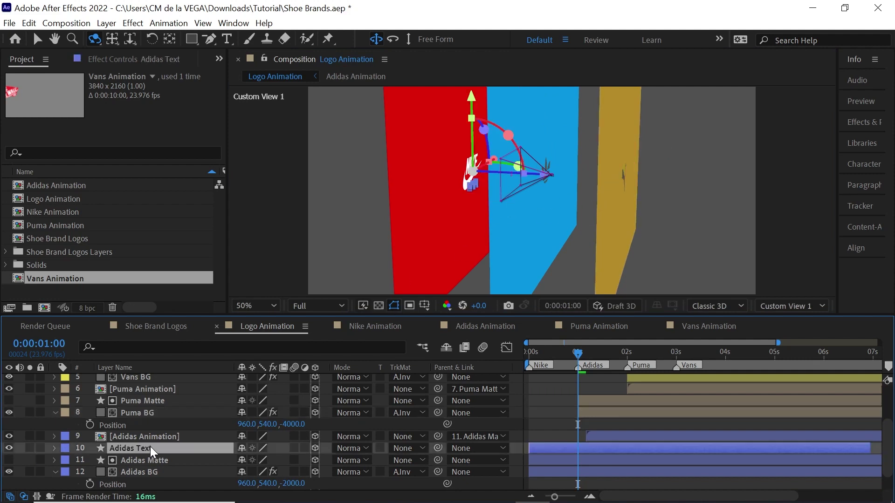
Push the Adidas Text layer back to a Z position of -3000.
key(p)
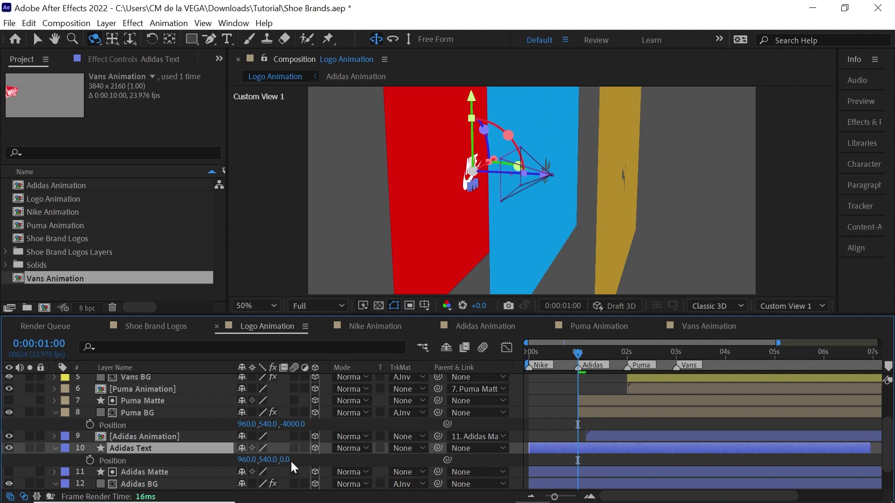
drag(282, 459, 307, 435)
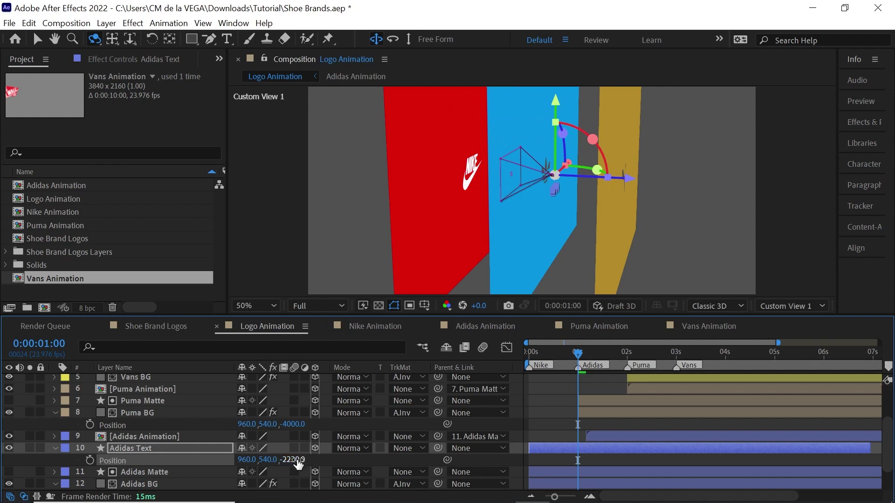
click(299, 460)
text(-)
key(Return)
Dolly closer and set the Adidas Text scale to 200%.
key(c)
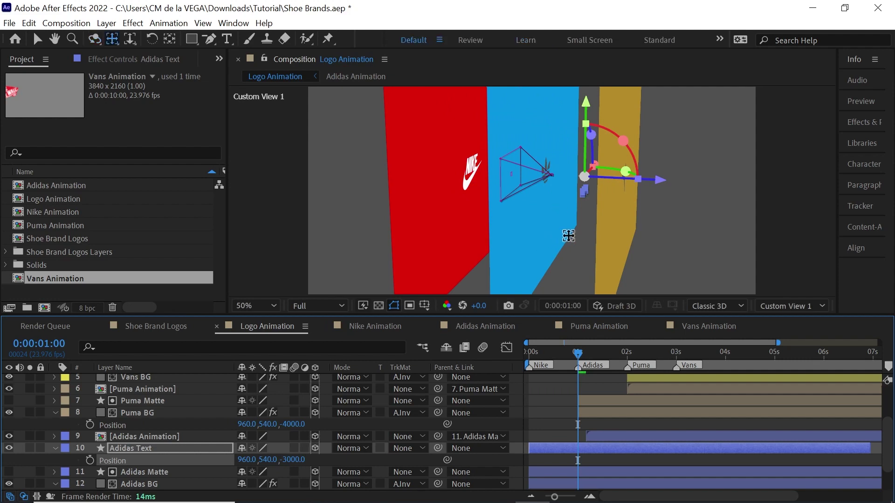
key(c)
drag(570, 234, 585, 219)
key(c)
key(s)
click(260, 460)
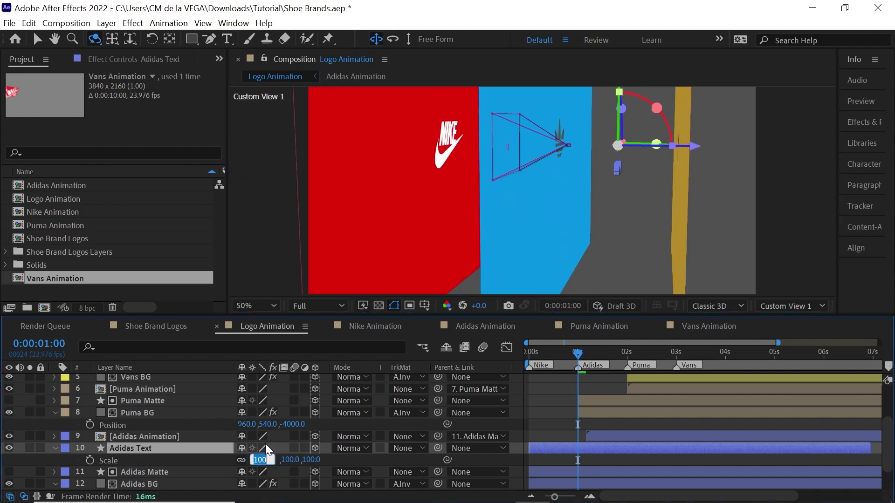
key(Return)
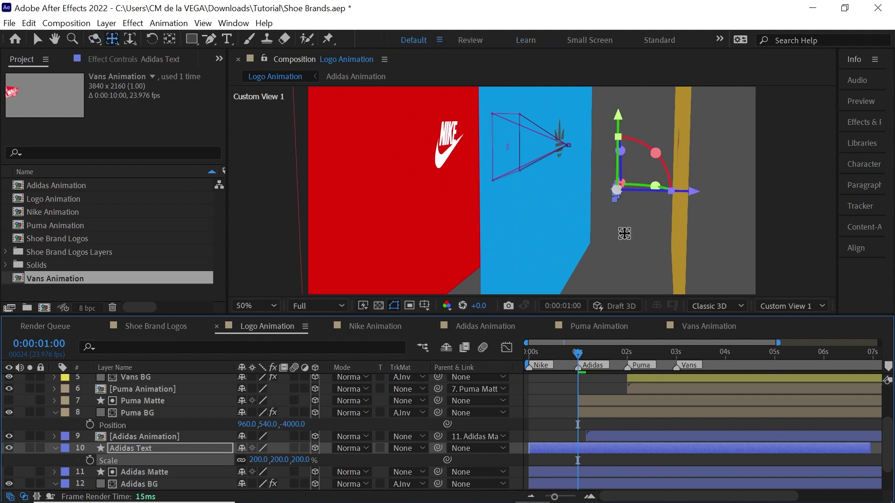
Check the text placement, then return the 3D view to Camera 1.
mouse_move(625, 234)
mouse_down()
mouse_move(613, 233)
mouse_move(636, 229)
mouse_move(623, 233)
mouse_up()
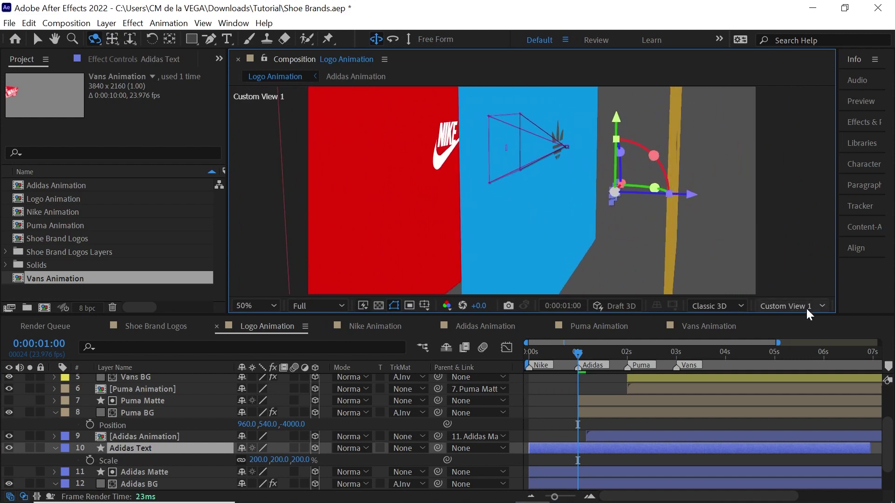
click(787, 306)
click(743, 76)
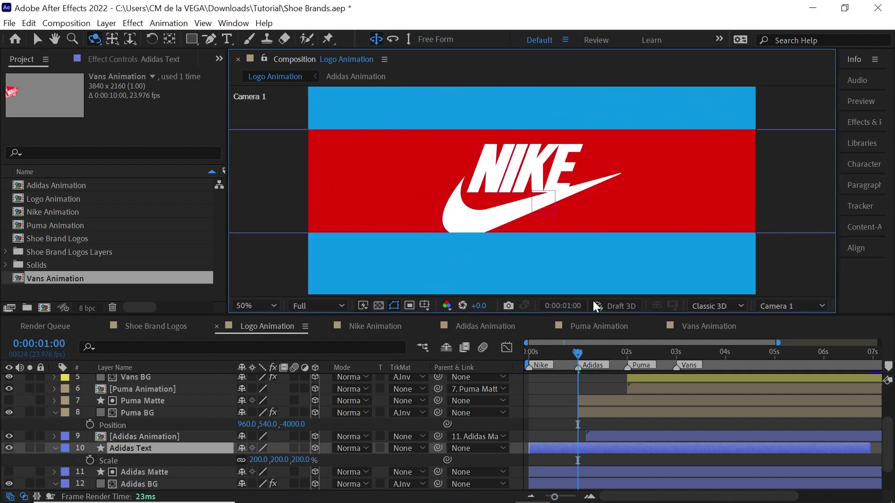
At 1:22, set Adidas Text's position to X 960, Y 540 over the trefoil.
drag(589, 355, 624, 355)
key(p)
click(251, 460)
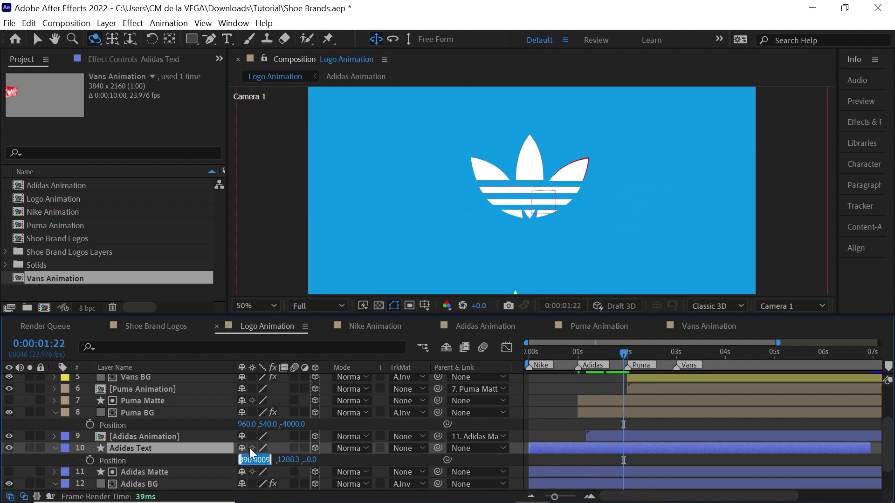
text(960)
key(Tab)
text(540)
key(Return)
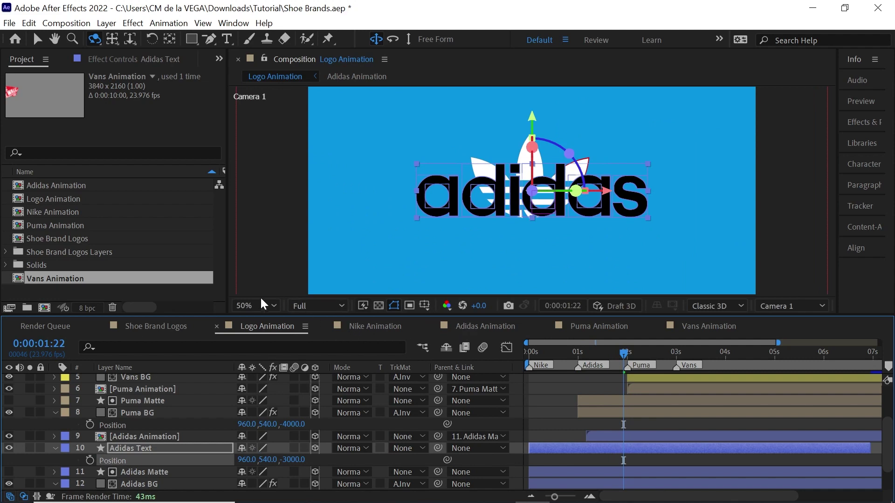
click(38, 40)
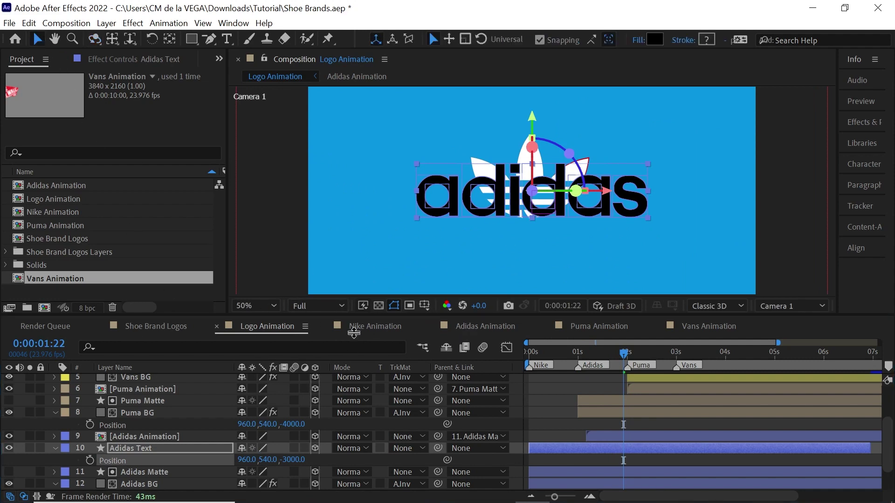
key(Return)
Change the Adidas Text fill colour to yellow.
click(658, 43)
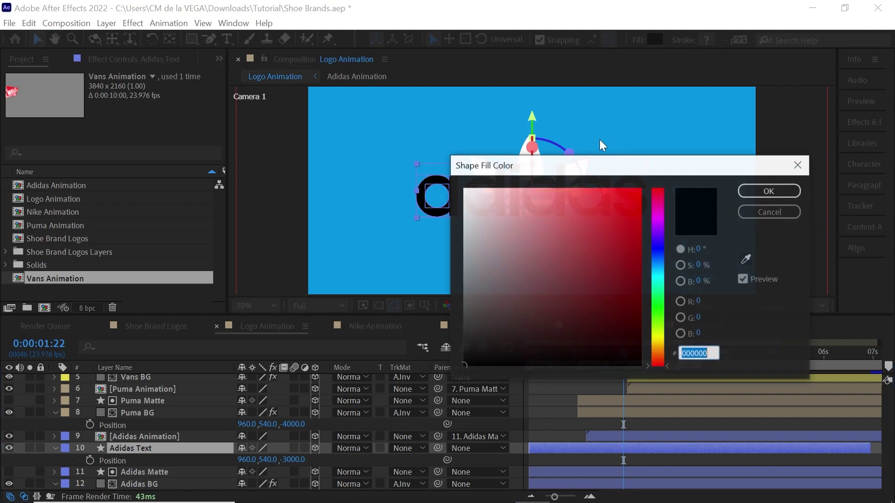
click(657, 341)
click(624, 202)
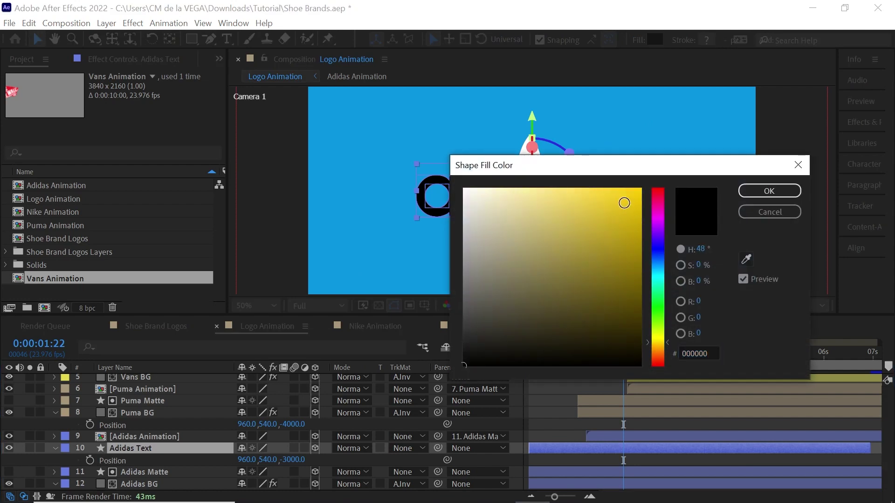
click(770, 189)
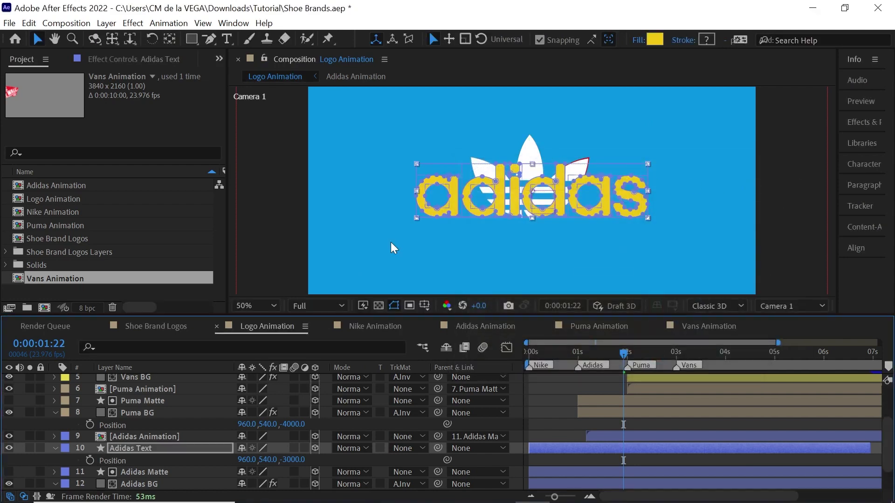
Drag Adidas Text down beneath the trefoil and preview the transition frames.
click(154, 448)
drag(531, 119, 539, 168)
drag(582, 350, 659, 356)
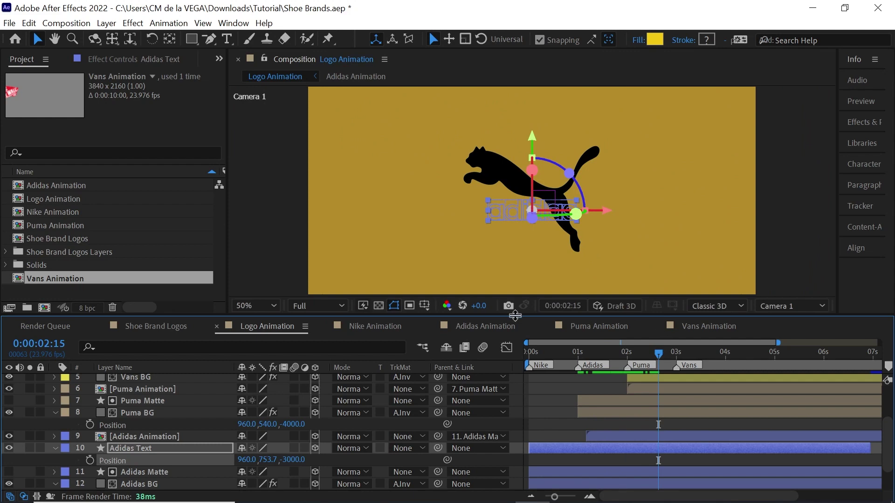
In the Puma Animation comp, select the Puma Text layer to copy it.
click(578, 326)
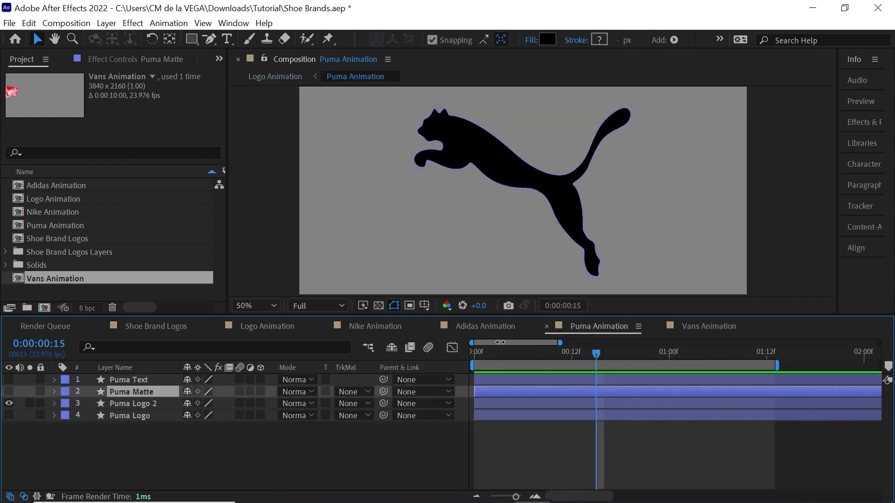
click(152, 378)
click(9, 380)
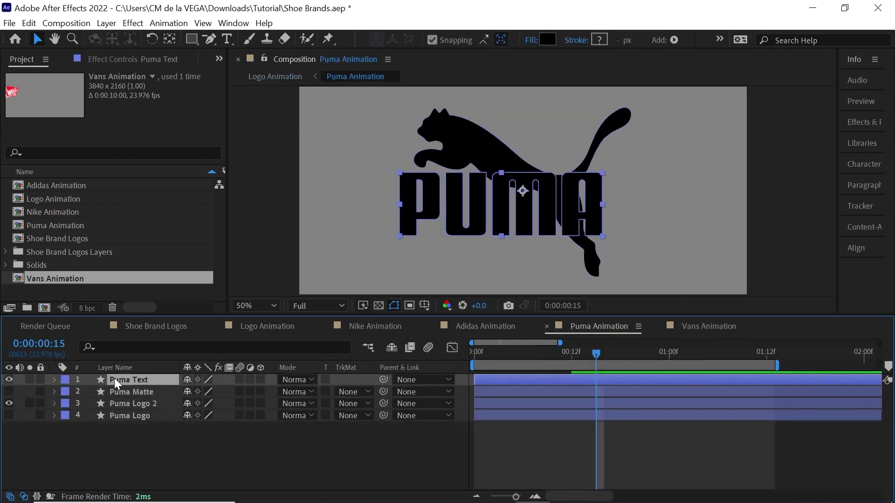
click(9, 380)
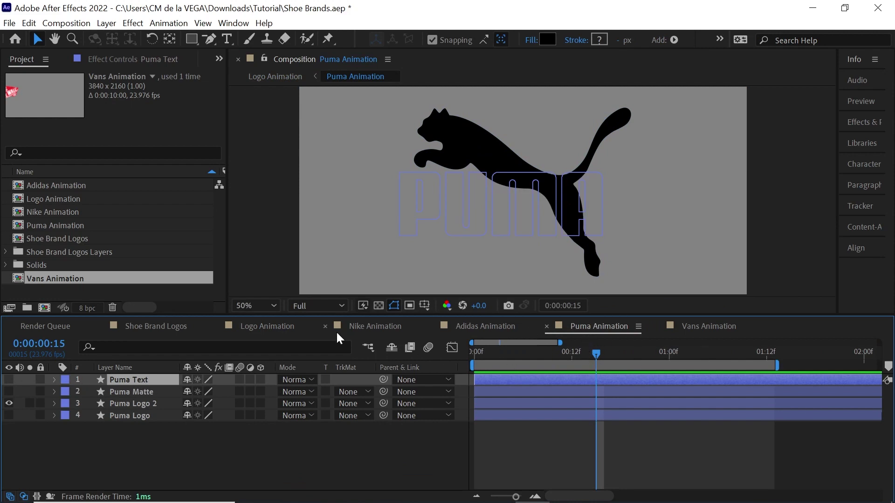
Paste Puma Text into Logo Animation above Puma Matte, recolour its label and make it 3D.
click(266, 326)
key(ctrl+Up)
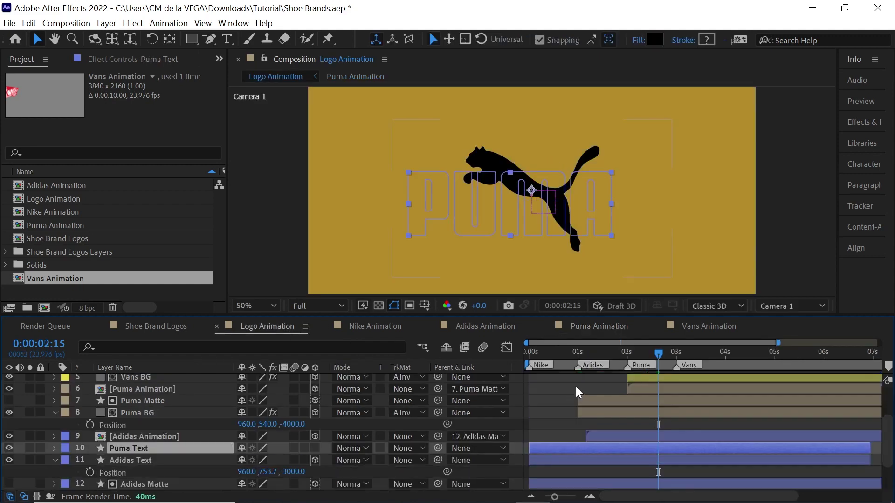
key(grave)
drag(138, 242, 152, 192)
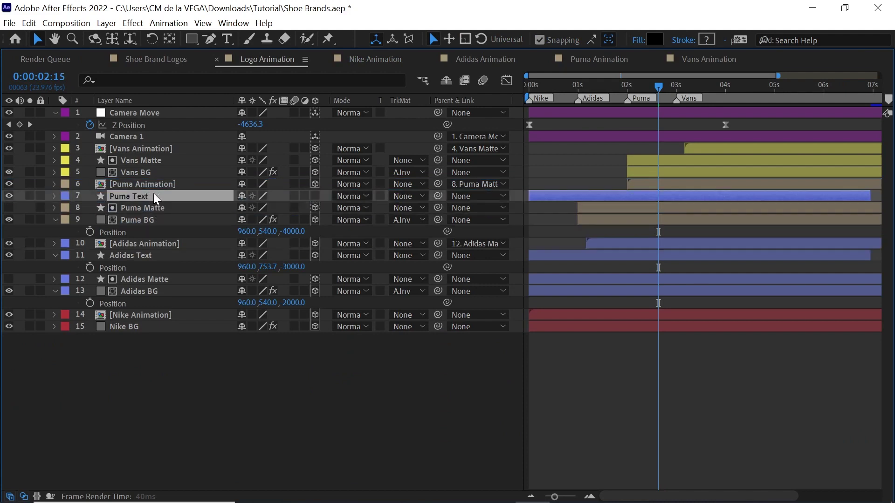
click(66, 195)
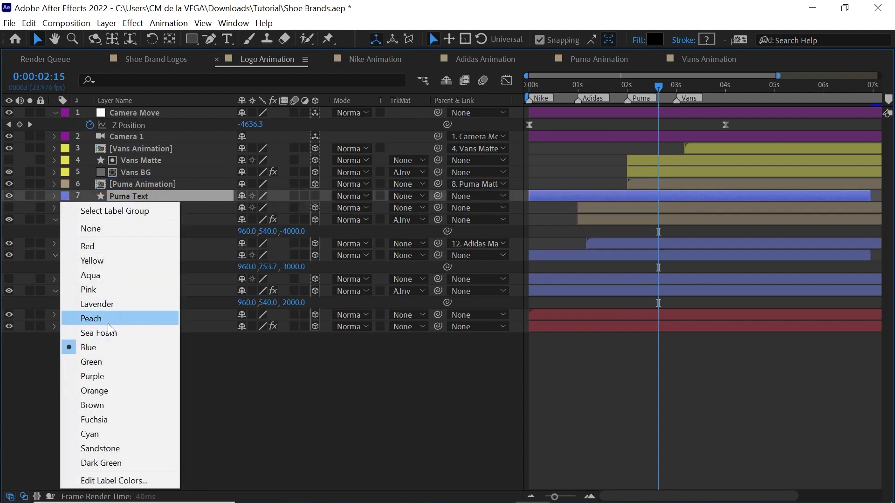
click(107, 449)
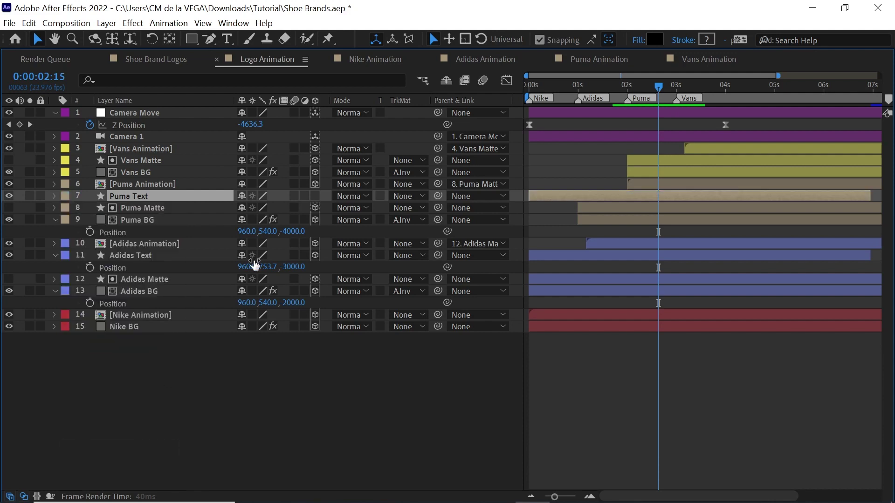
click(315, 196)
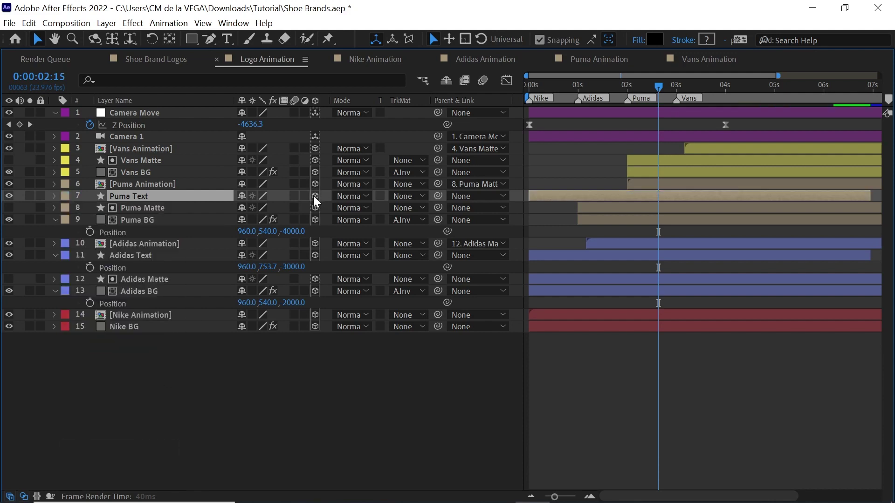
Set the Puma Text layer's Z position to -5000.
key(grave)
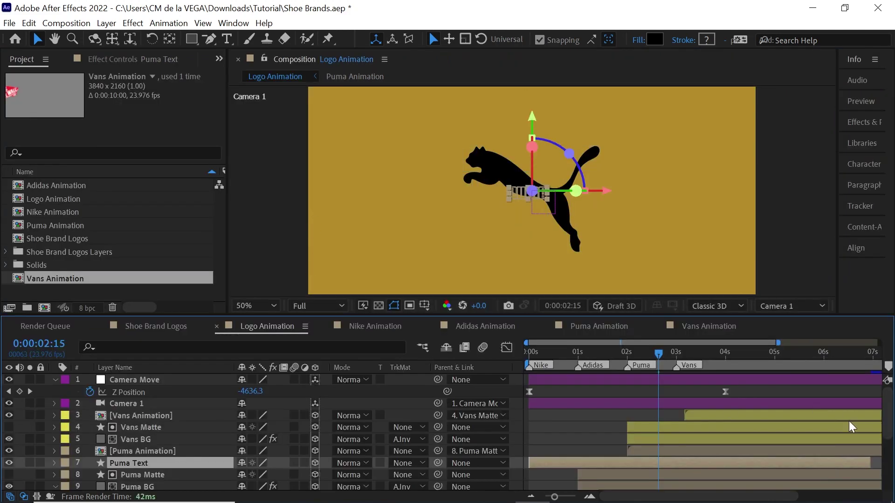
scroll(890, 417, down, 2)
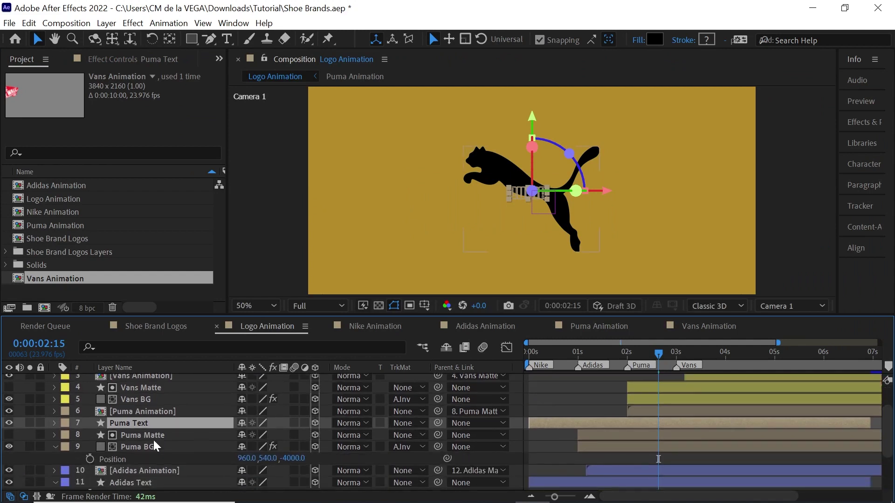
click(140, 447)
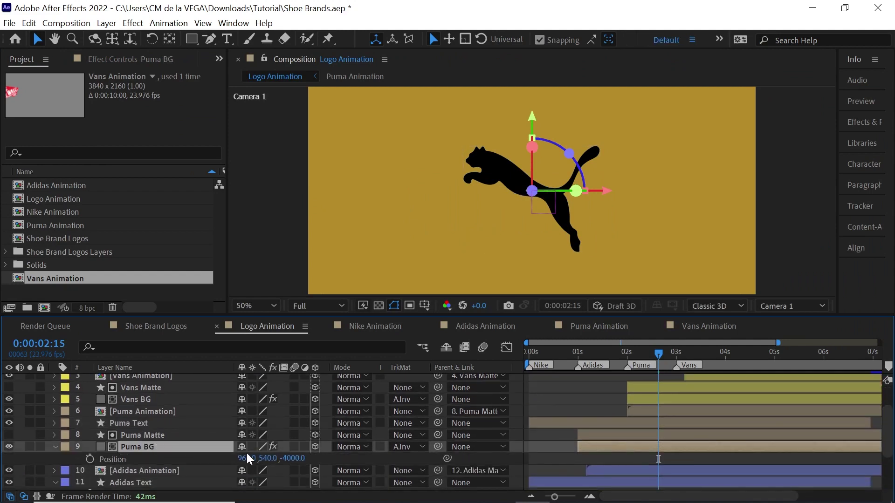
click(154, 397)
key(p)
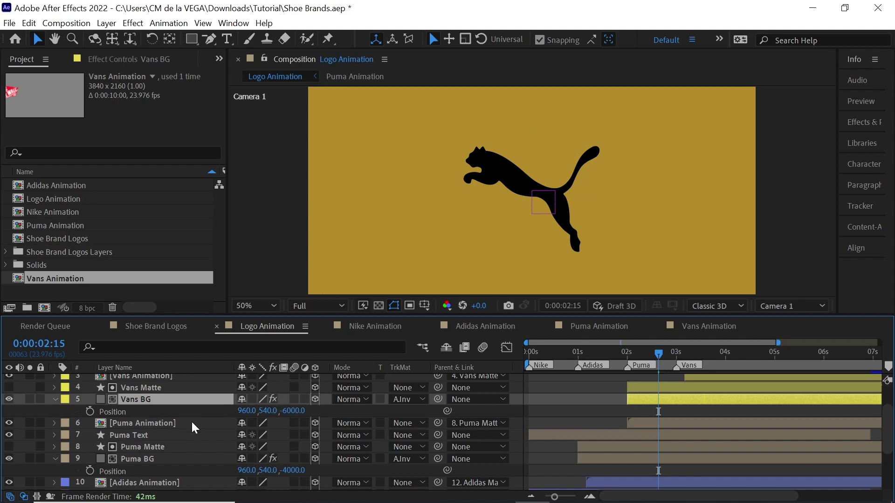
click(135, 435)
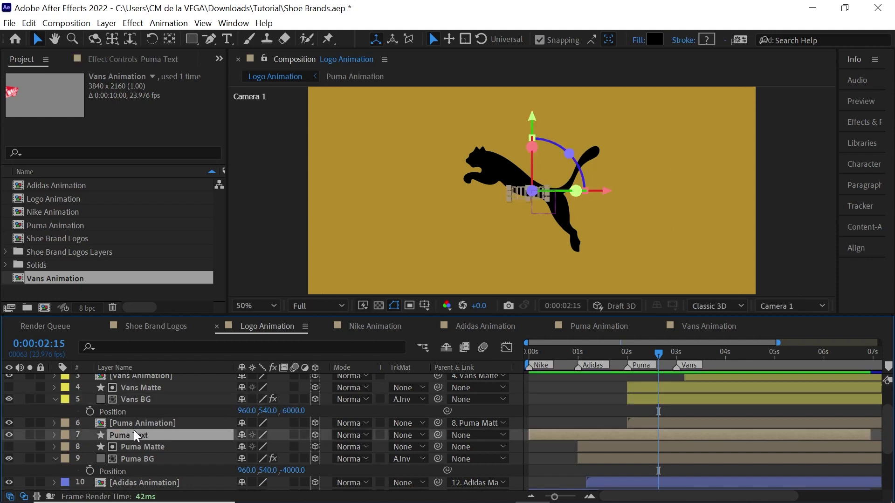
key(p)
click(284, 446)
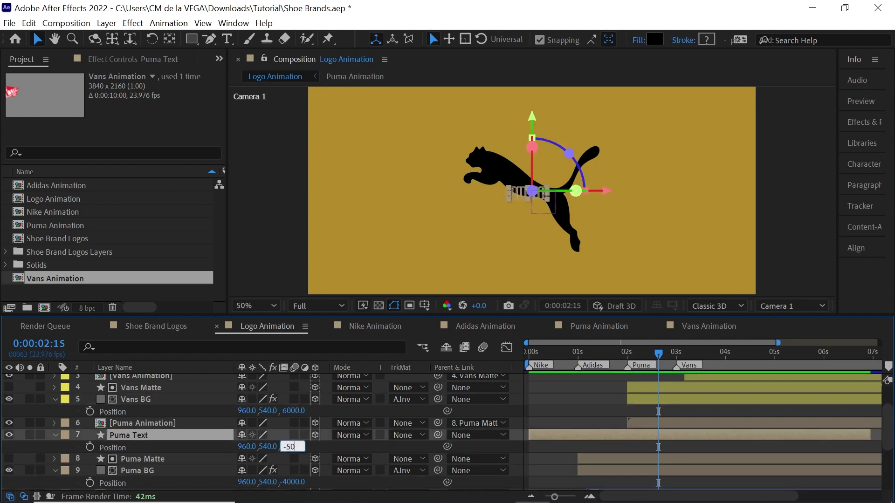
key(Return)
Trim the Puma Text layer to start at 0:00:02:00.
mouse_move(628, 356)
mouse_down()
mouse_move(619, 359)
mouse_move(633, 357)
mouse_up()
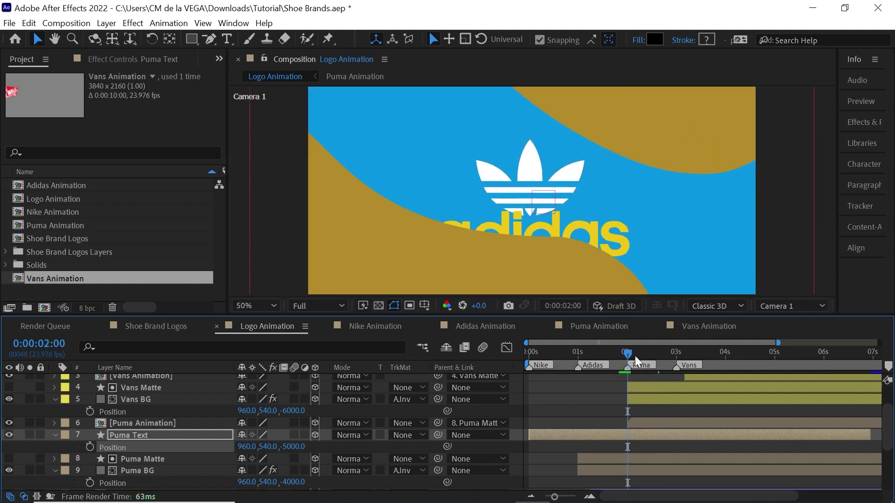
key(alt+bracketleft)
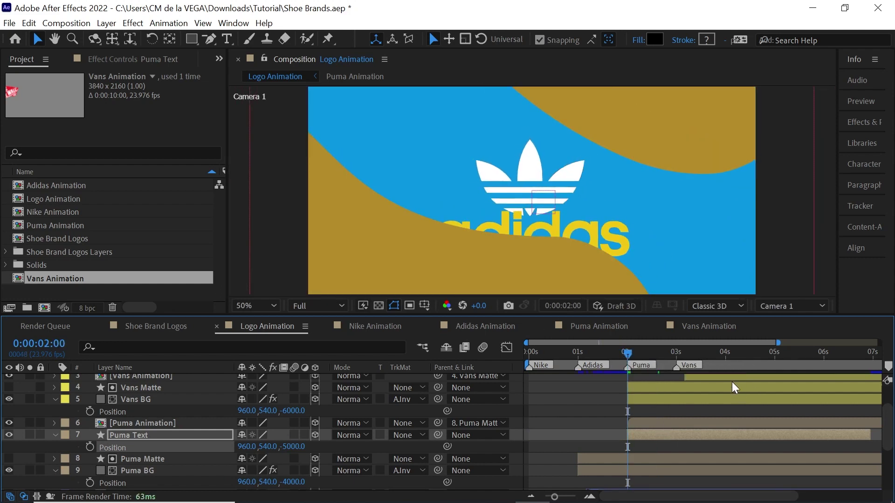
drag(638, 354, 667, 354)
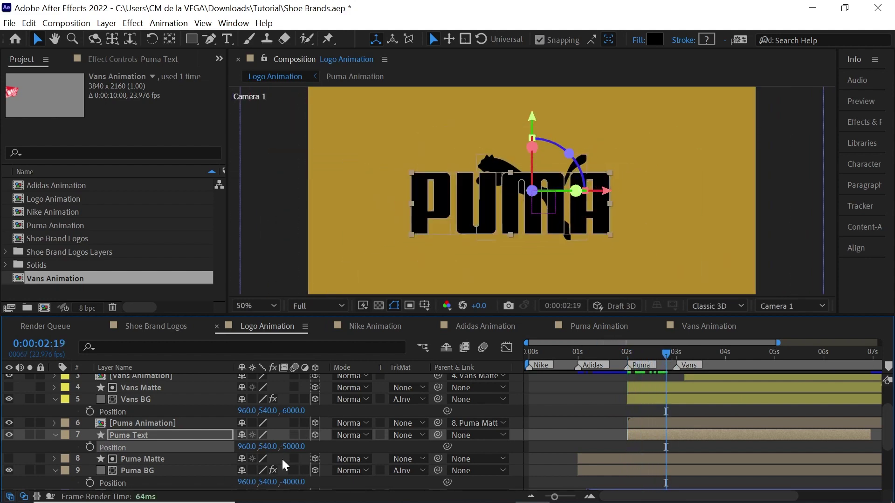
Move the PUMA text to X 1070, Y 140 above the leaping cat.
drag(265, 452, 300, 436)
drag(612, 354, 678, 352)
drag(280, 446, 238, 433)
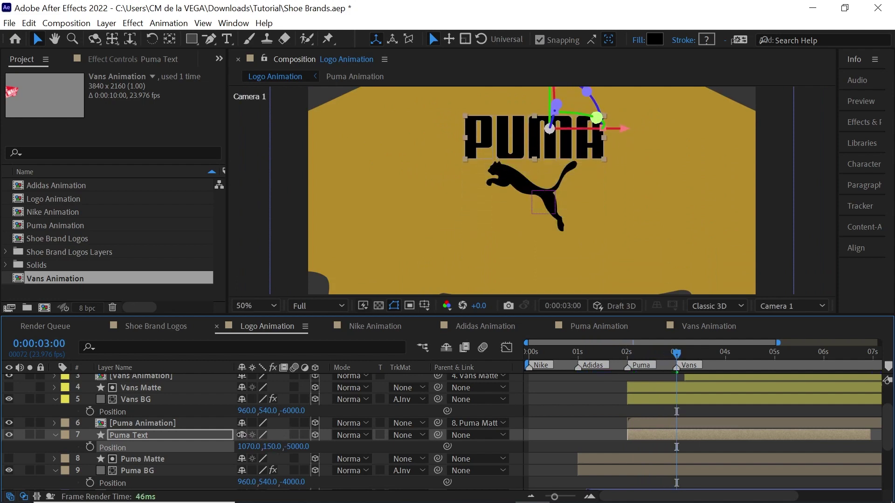
drag(619, 358, 725, 349)
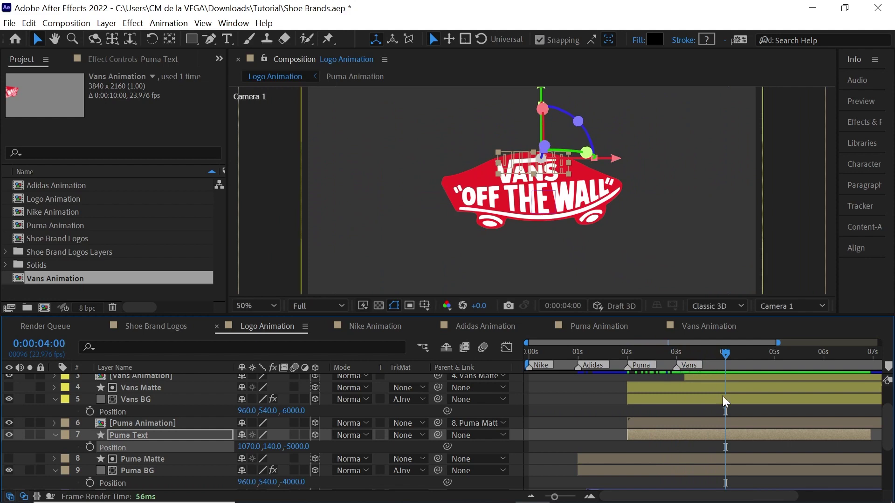
click(785, 306)
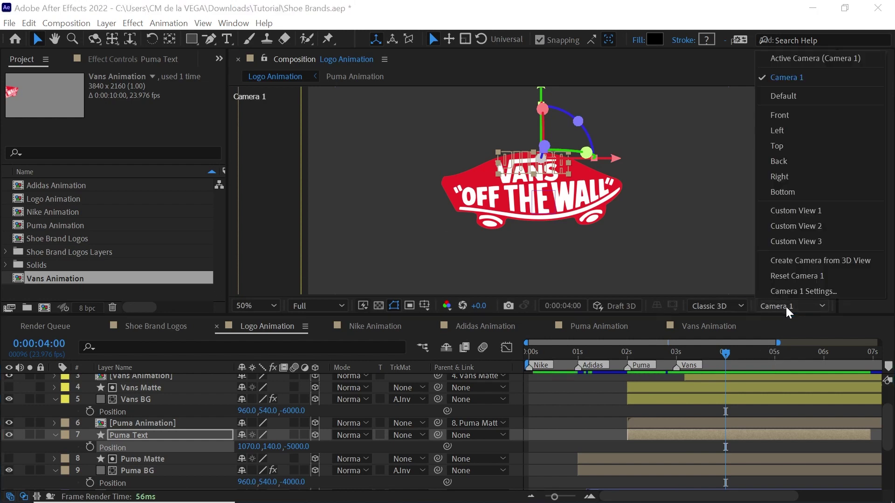
Reframe Custom View 1 around the stacked panels and open the 04 Dirty Mat (4K).mp4 footage.
click(810, 210)
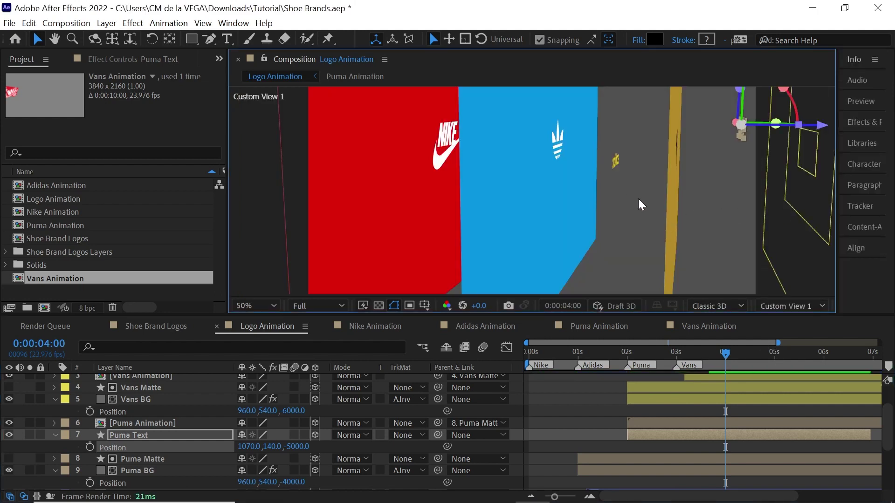
key(c)
key(c)
key(c)
drag(638, 199, 608, 223)
key(c)
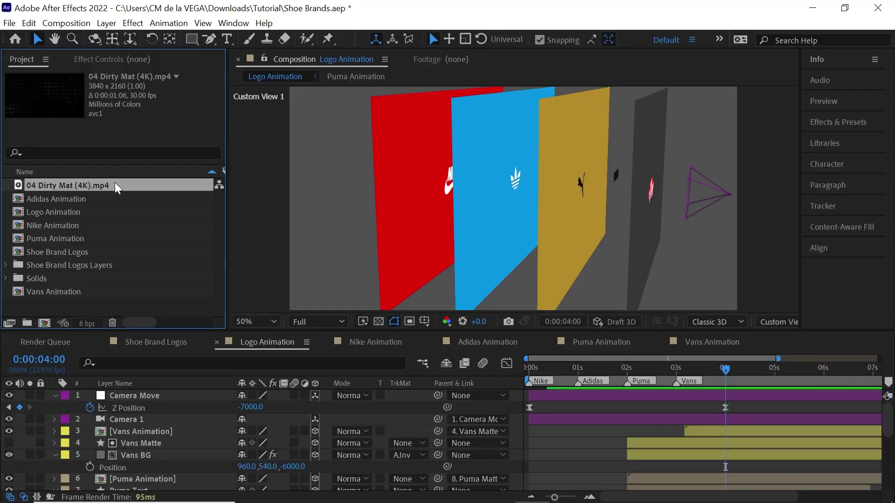
double_click(105, 185)
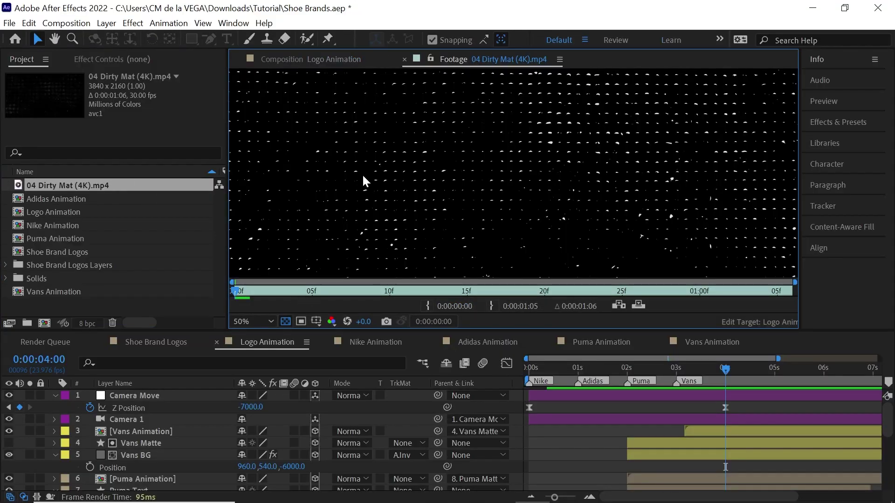
Play through the Dirty Mat footage and check its final frames.
key(space)
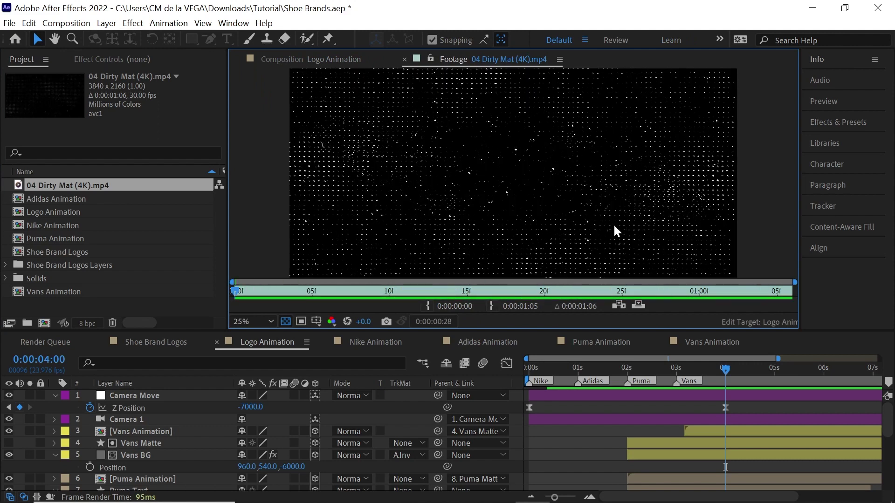
click(706, 289)
drag(781, 290, 734, 278)
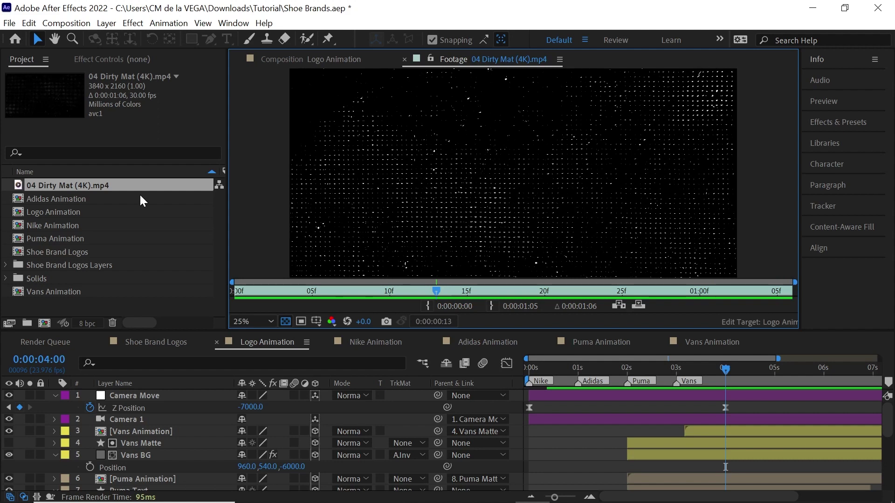
Set the Dirty Mat footage to loop 20 times, lasting 0:00:24:00.
click(10, 323)
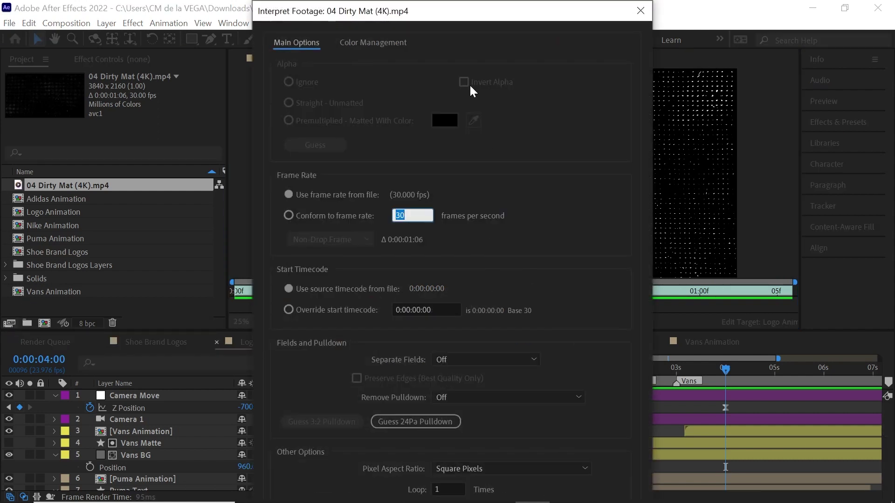
drag(466, 17, 455, 12)
click(440, 487)
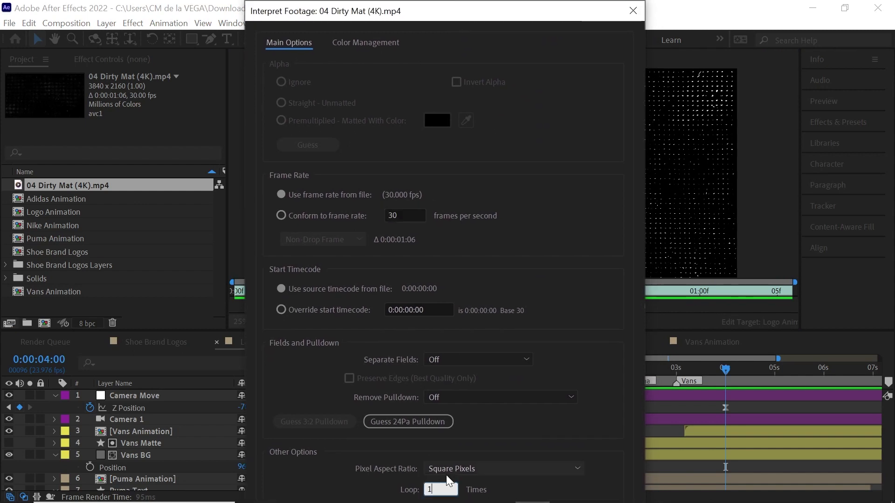
text(20)
key(Return)
click(334, 60)
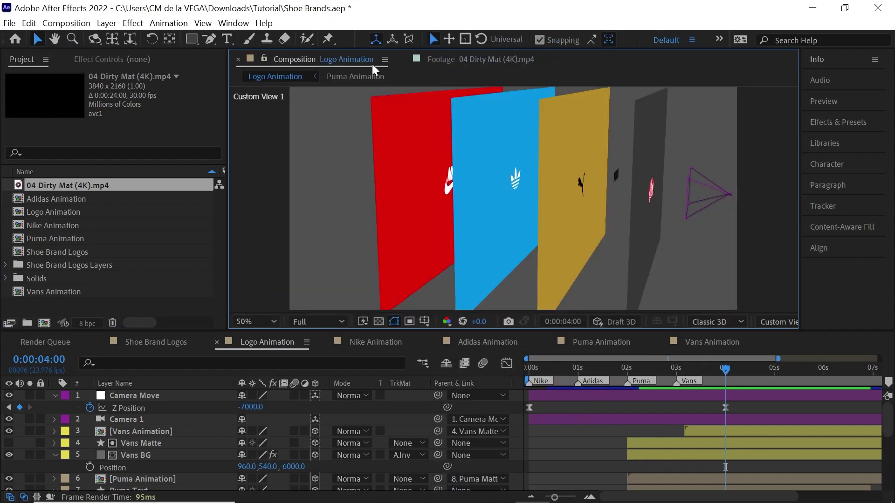
Add '04 Dirty Mat (4K).mp4' to the Logo Animation timeline as a Red-labelled layer named 'Nike Noise'.
scroll(887, 433, down, 6)
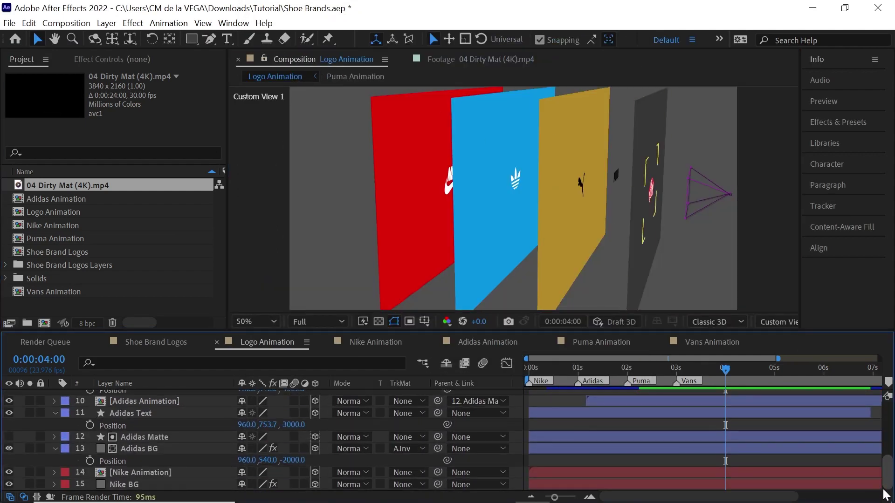
drag(105, 185, 149, 486)
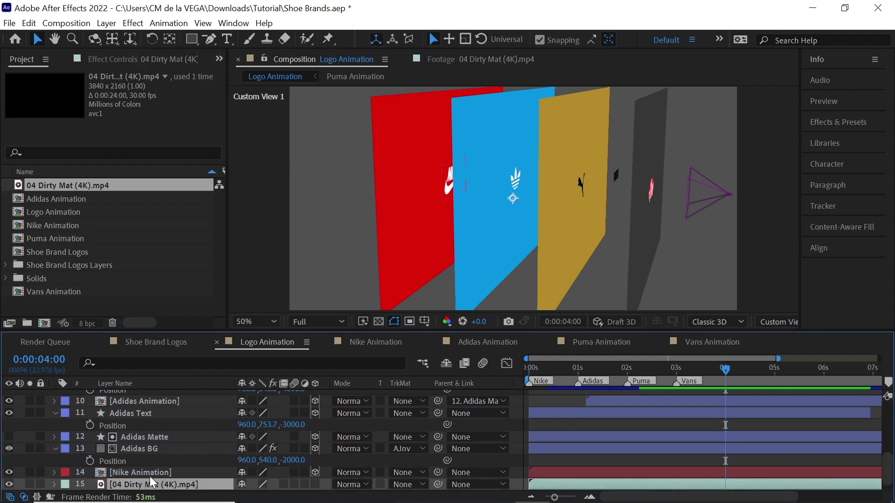
key(Return)
text(Nike Noise)
key(Return)
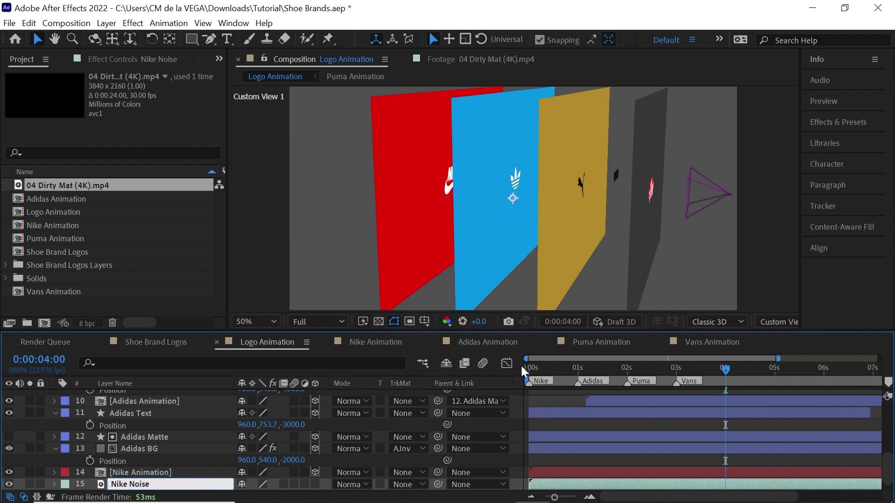
click(66, 484)
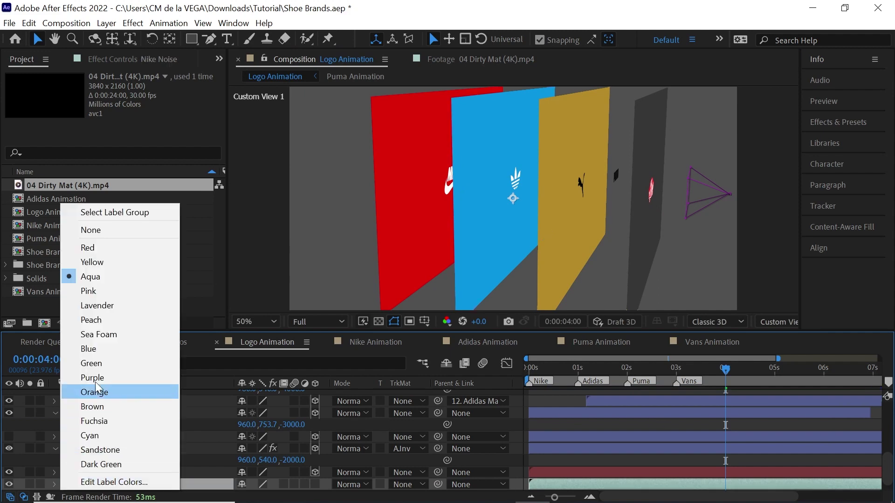
click(88, 247)
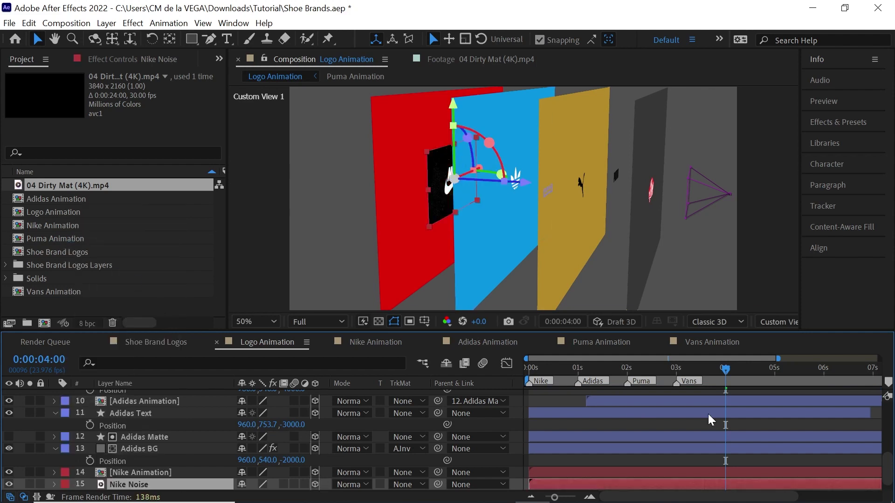
scroll(886, 448, up, 3)
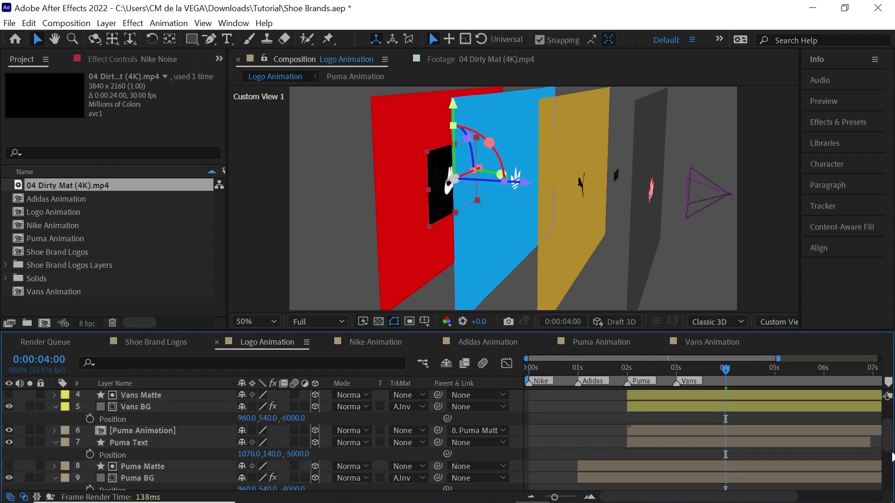
View the scene through Camera 1 at the Nike logo section.
click(761, 323)
click(745, 94)
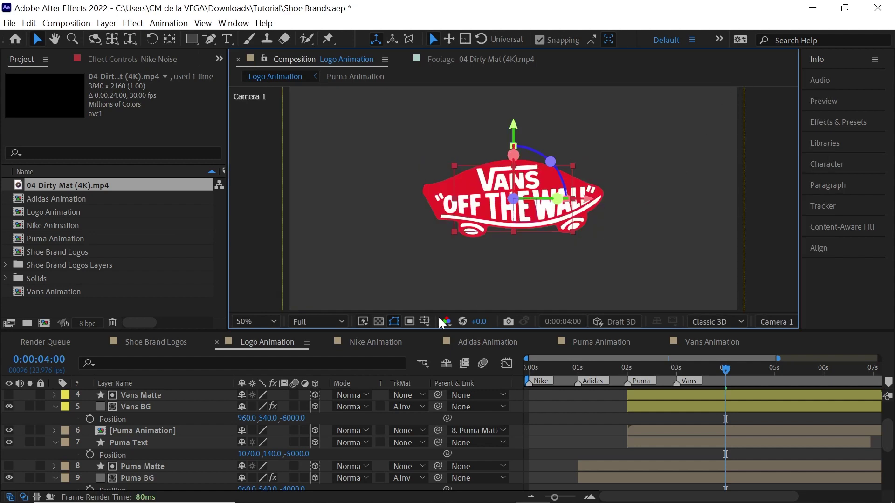
drag(720, 368, 569, 373)
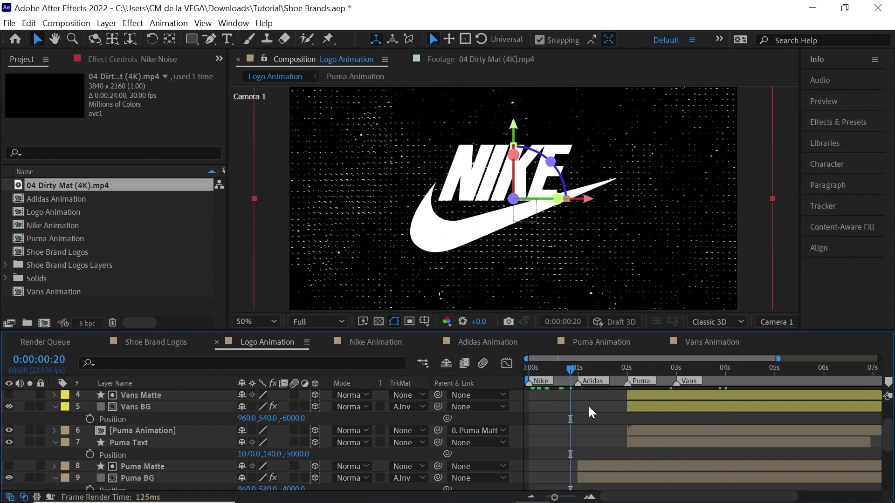
Scale the Nike Noise layer to 80%, after first trying 75%.
scroll(888, 438, down, 5)
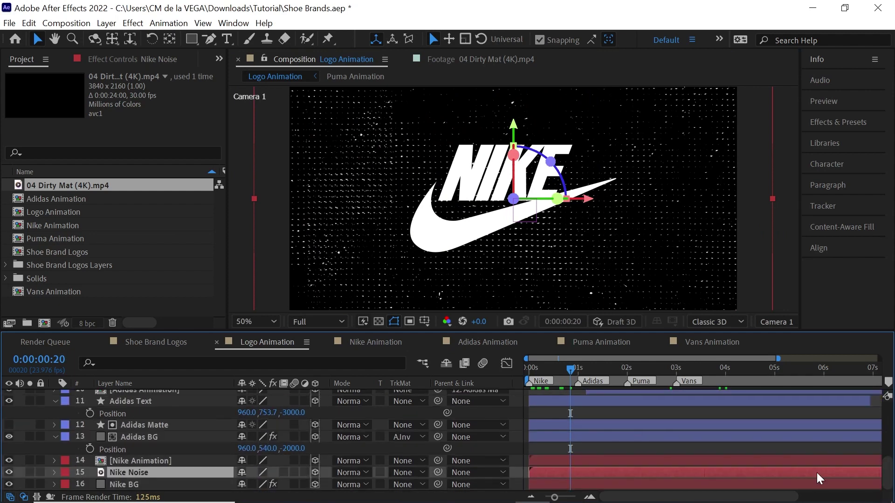
click(259, 484)
text(7)
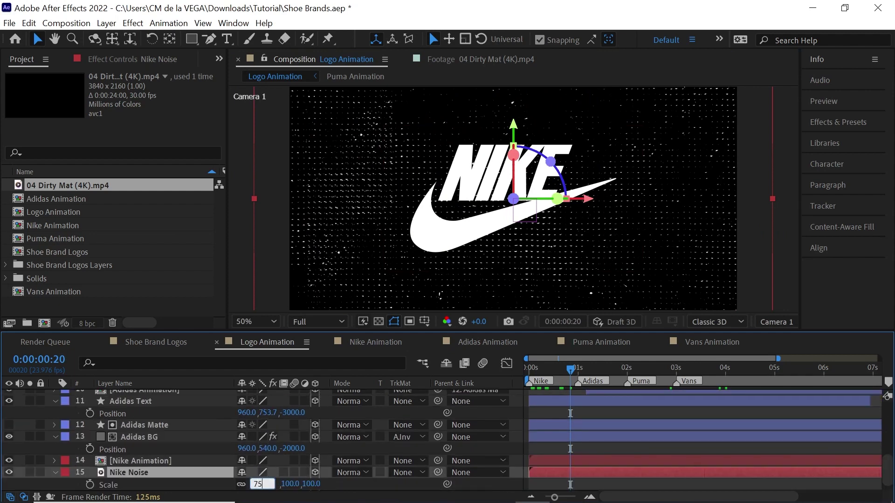
text(5)
key(Return)
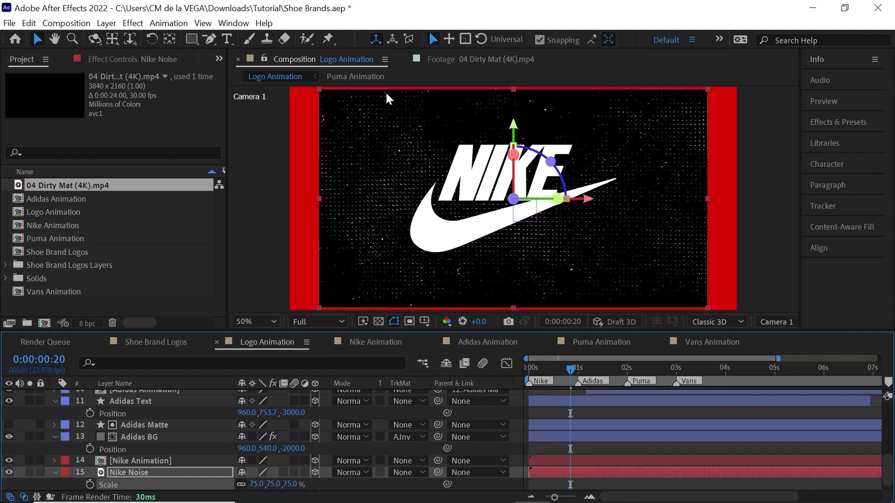
drag(249, 483, 253, 475)
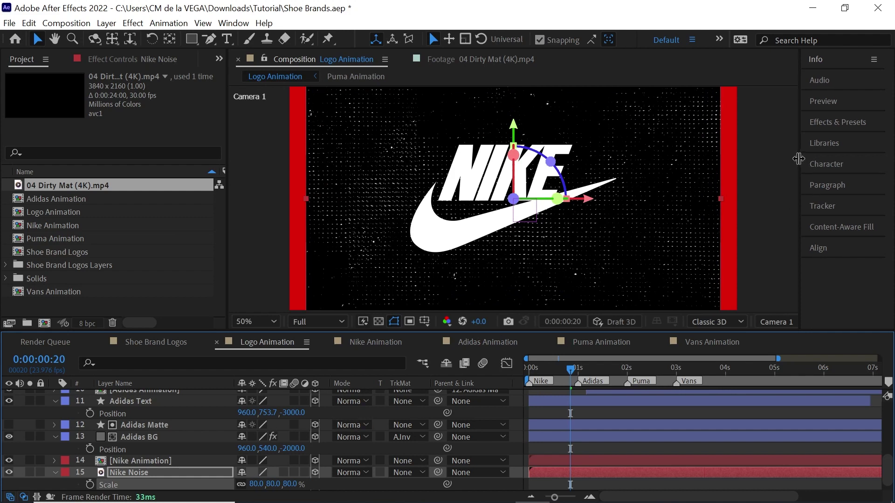
click(801, 122)
click(813, 139)
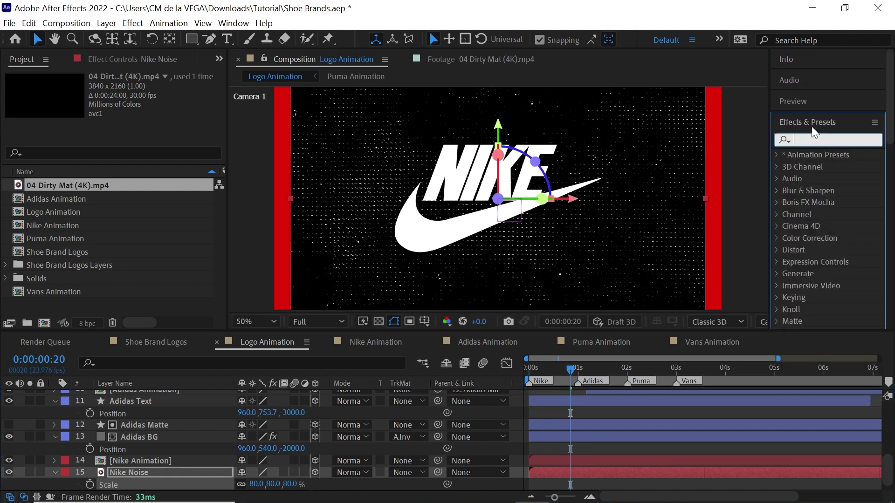
Apply the Unmult preset and a Fill effect to Nike Noise.
text(unmult)
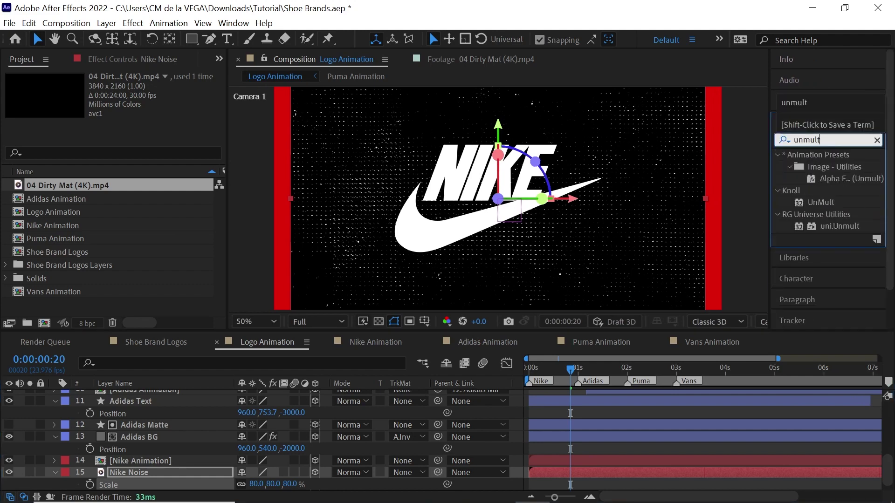
click(158, 58)
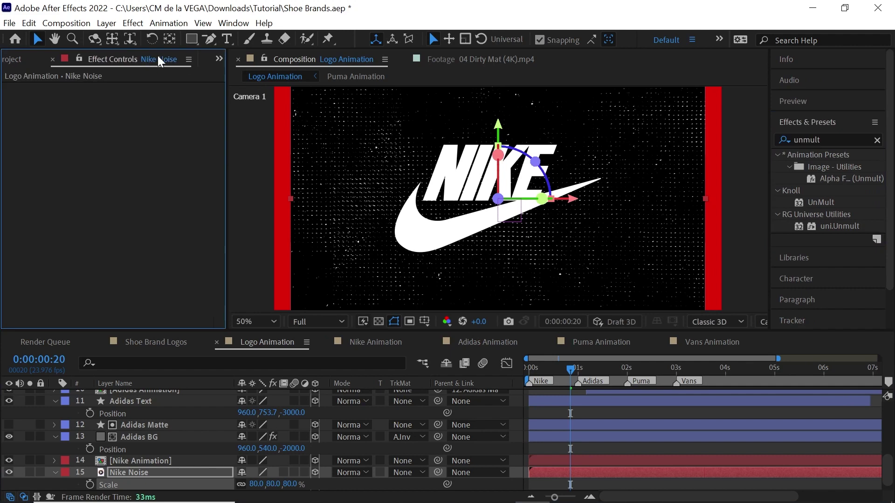
drag(837, 179, 108, 169)
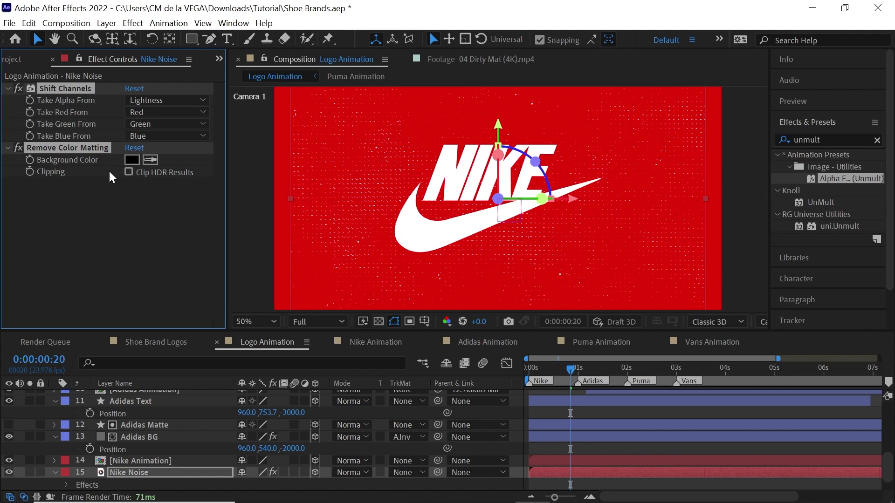
click(133, 24)
mouse_move(203, 205)
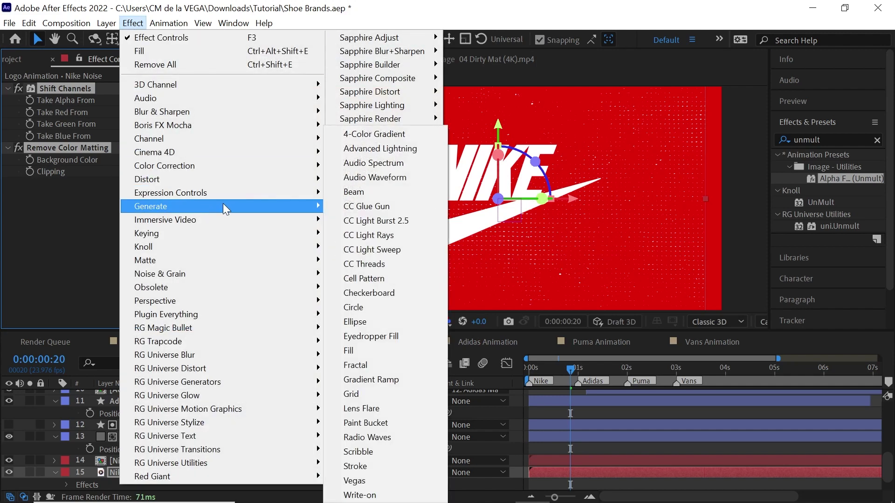
click(364, 344)
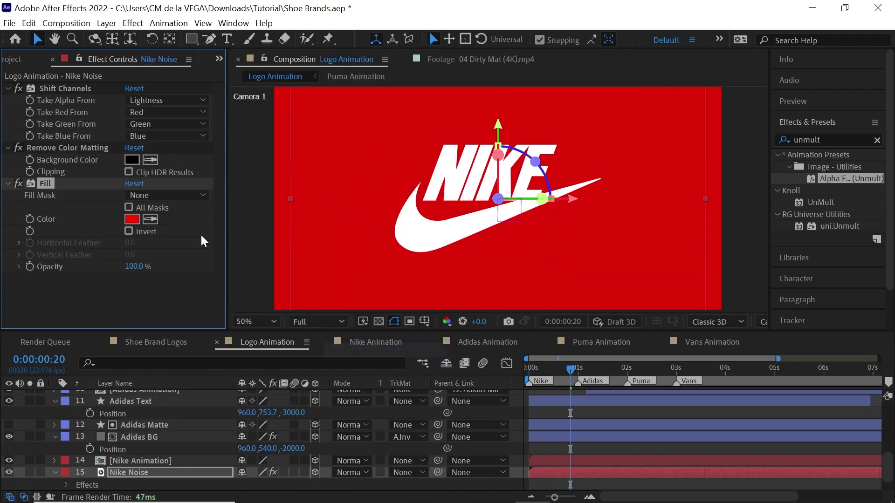
Set the Fill colour to white (FFFFFF), replacing a trial teal.
click(136, 222)
drag(665, 292, 664, 283)
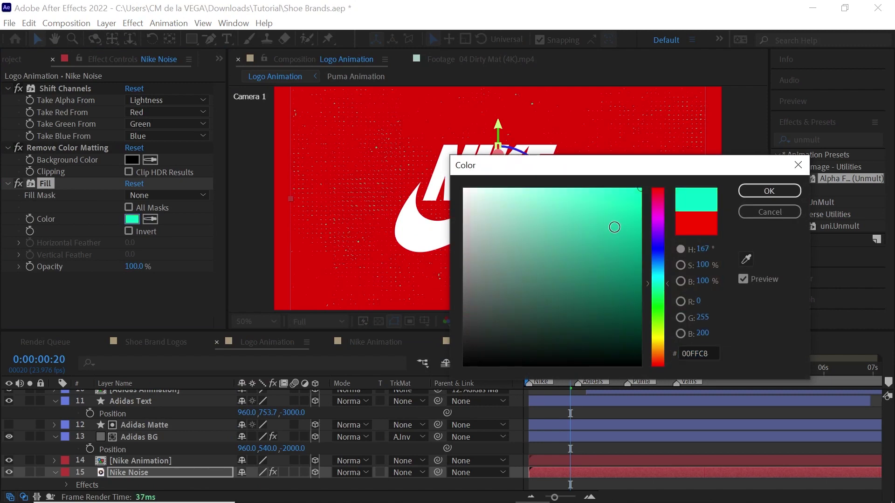
click(771, 192)
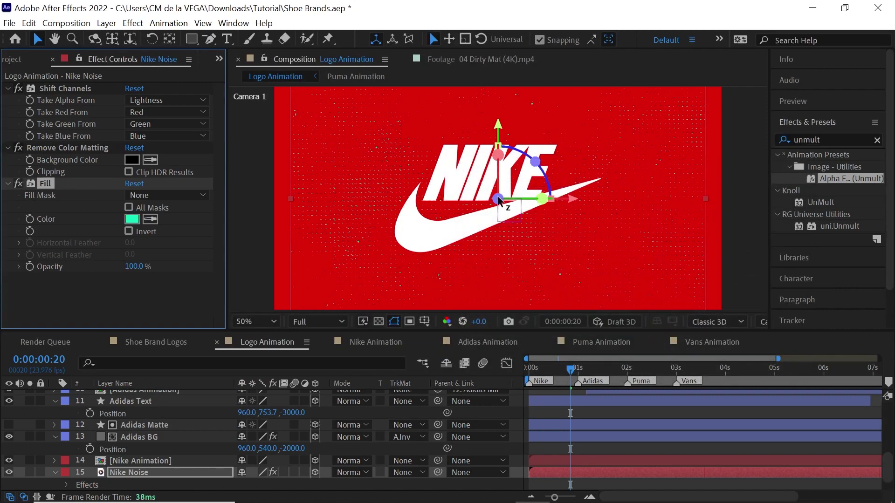
click(132, 219)
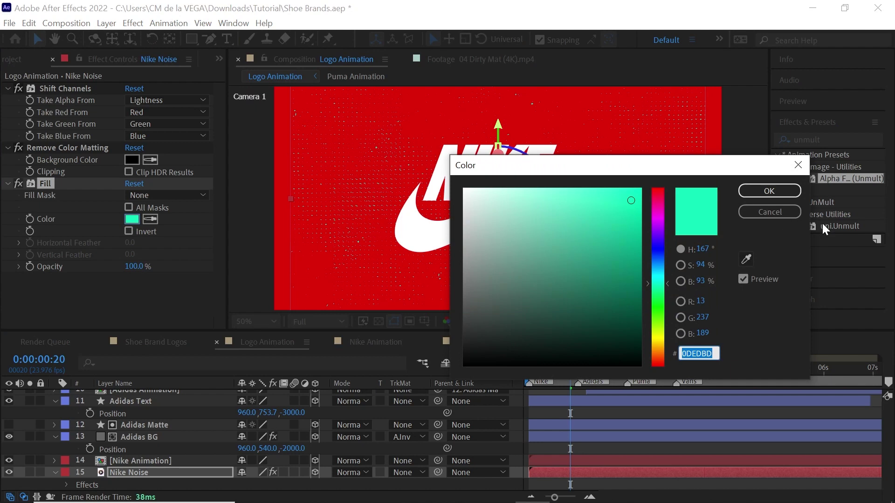
click(752, 212)
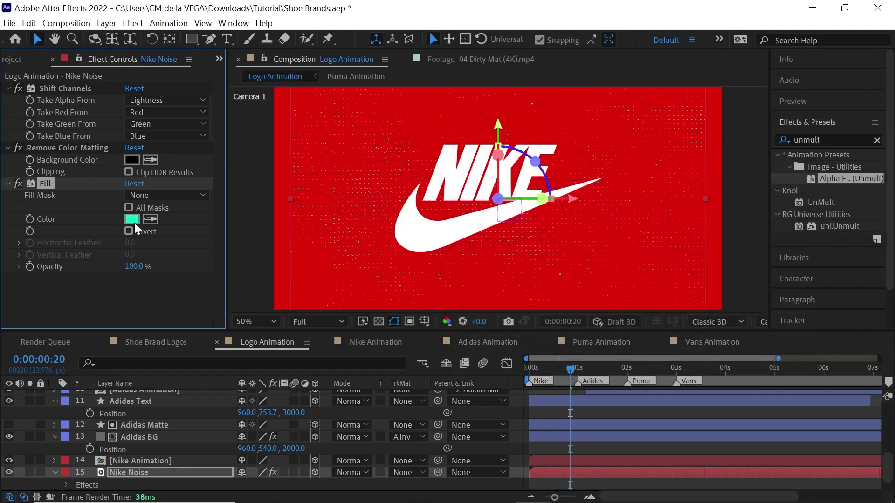
click(135, 221)
text(FFFFFF)
click(767, 192)
click(119, 467)
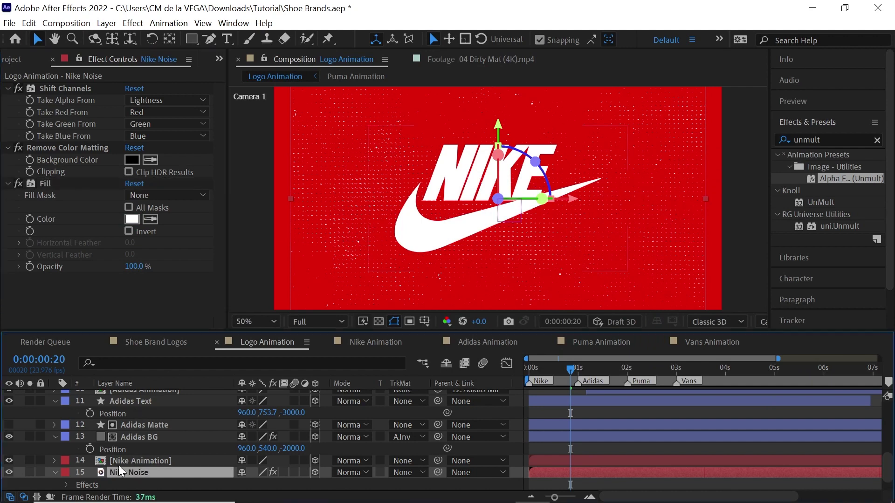
click(56, 472)
Check the Nike Noise and Nike BG position values in a maximised timeline.
key(p)
key(grave)
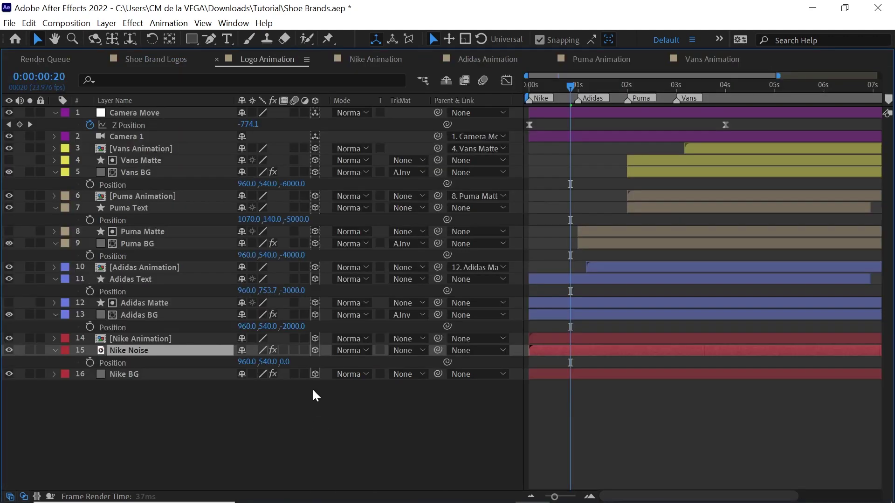
click(169, 374)
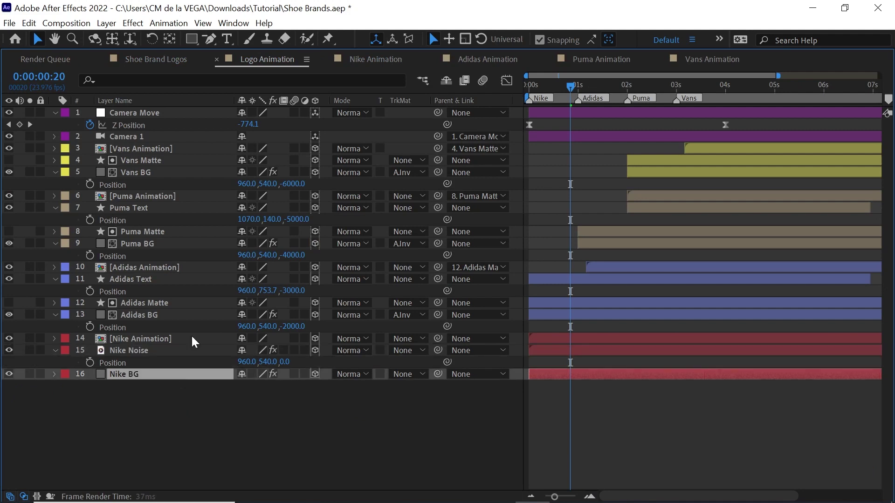
key(p)
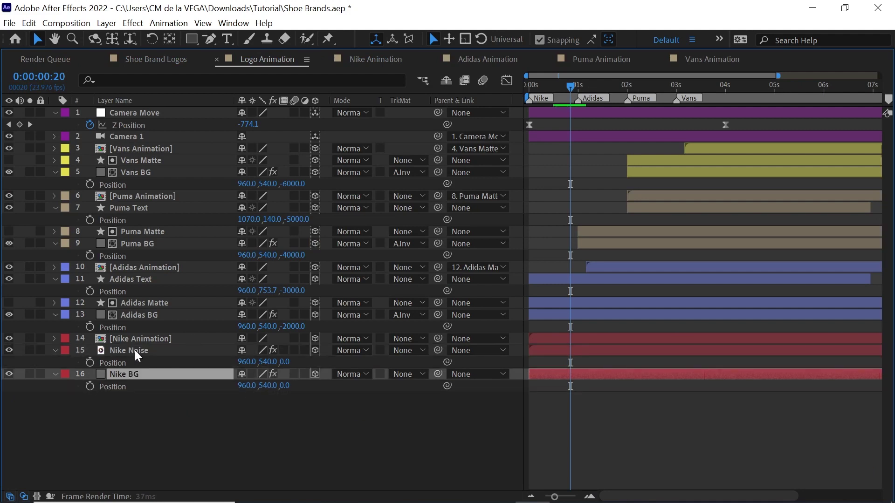
Duplicate Nike Noise above Adidas Matte as a blue-labelled layer named 'Adidas Noise'.
click(135, 352)
key(ctrl+d)
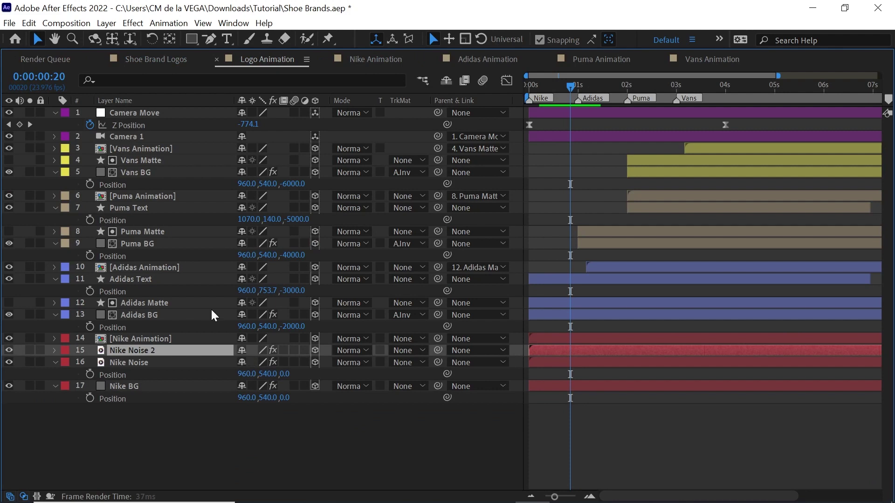
drag(150, 350, 173, 303)
key(Return)
text(A)
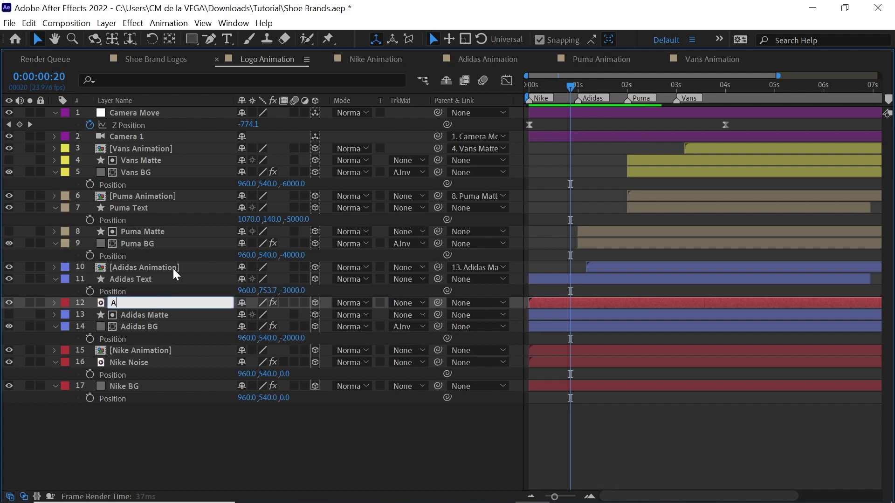
text(didas Noise)
key(Return)
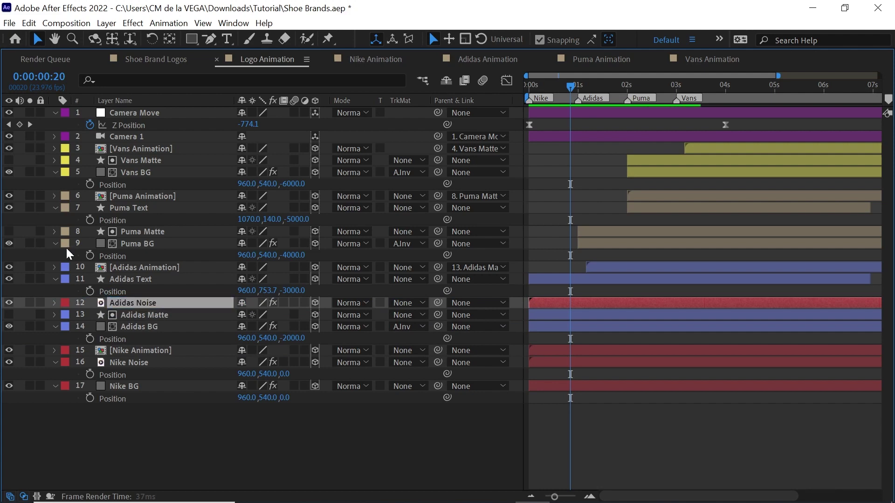
click(65, 303)
click(96, 168)
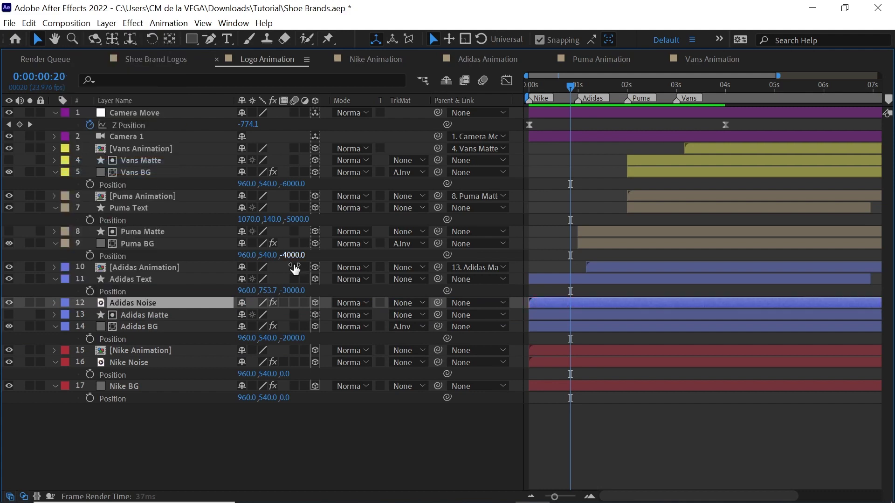
Set the Adidas Noise position Z value to -2200.
click(161, 325)
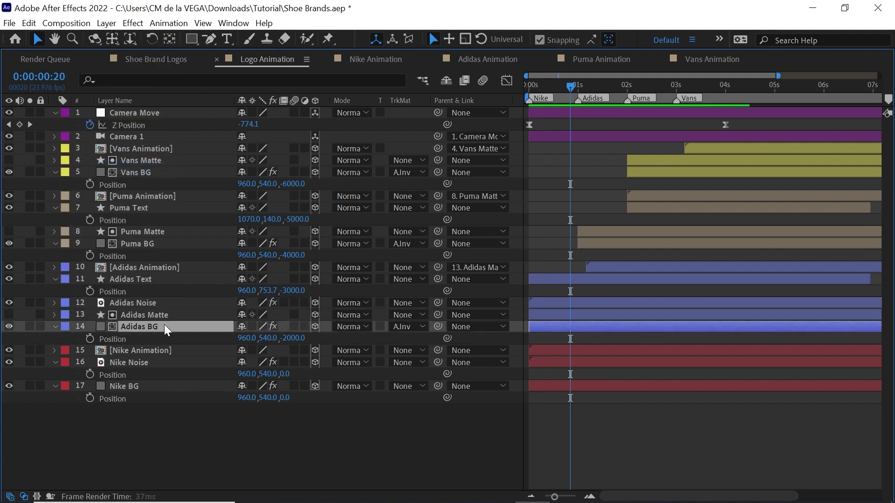
click(164, 302)
key(p)
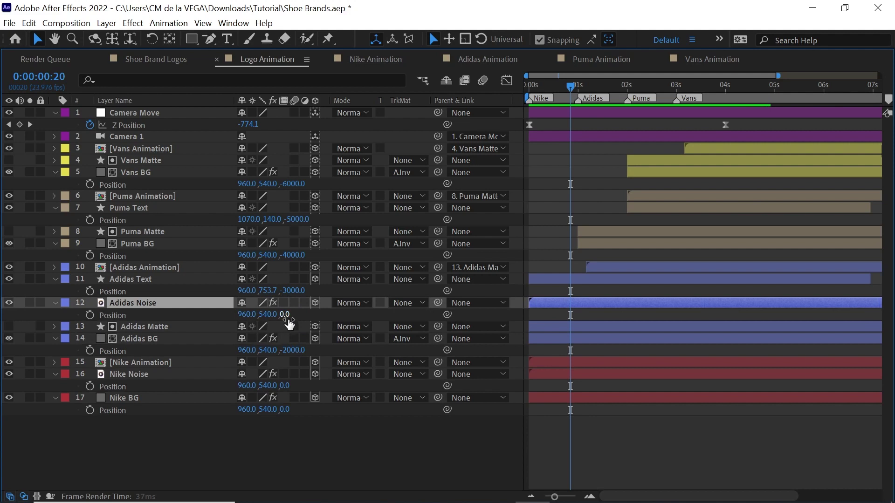
click(285, 314)
text(-2200)
key(Return)
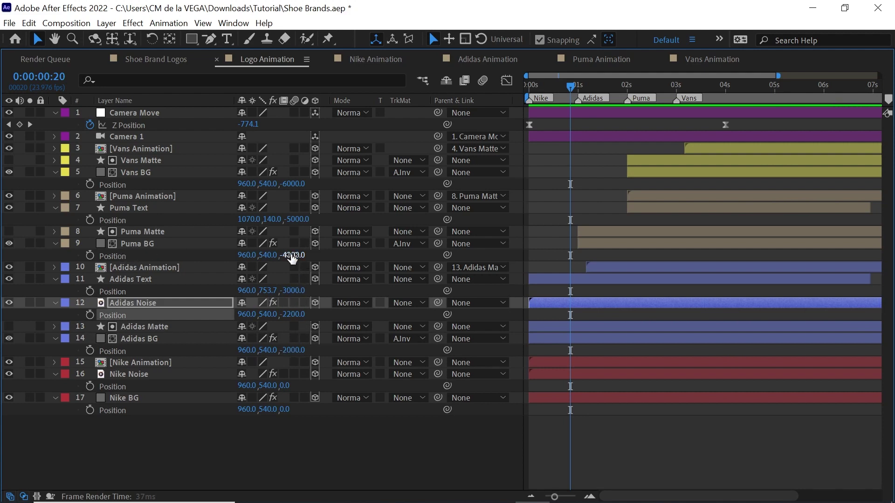
click(149, 303)
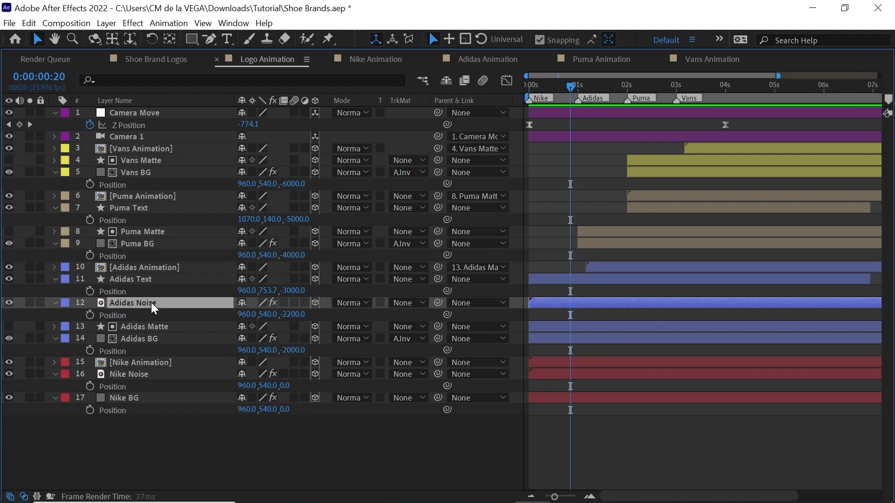
click(585, 89)
key(grave)
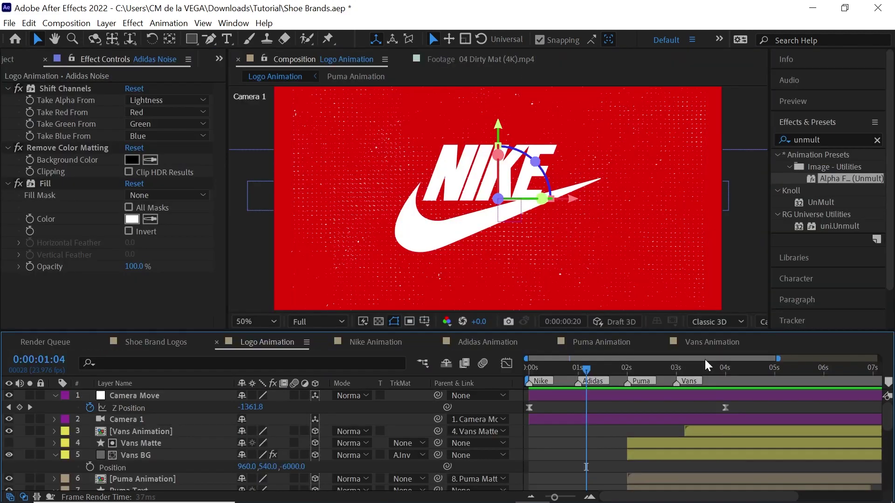
Eyedrop the adidas wordmark yellow as the Adidas Noise Fill colour, checking the frame near 1:05.
drag(585, 365, 610, 371)
click(150, 219)
click(322, 298)
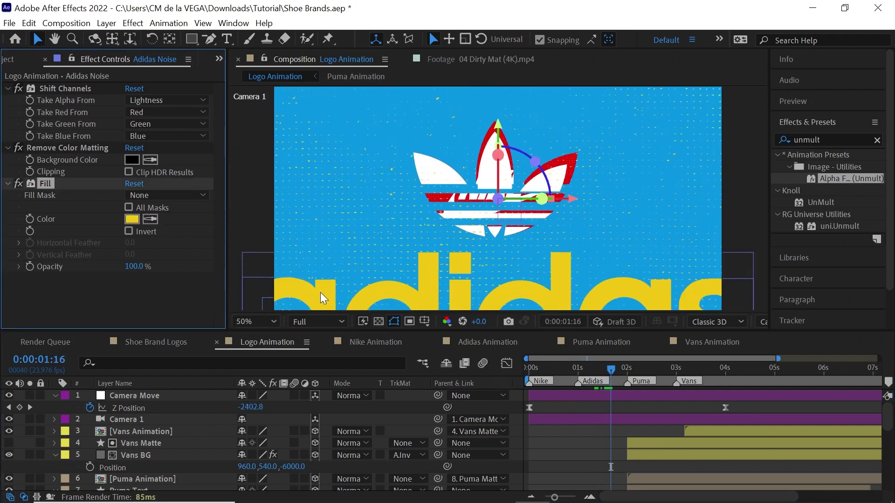
drag(614, 364, 593, 368)
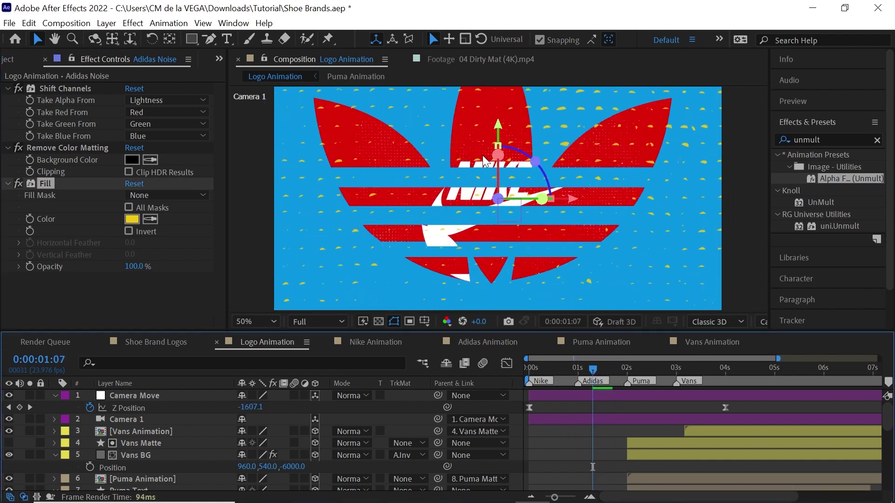
drag(591, 369, 594, 369)
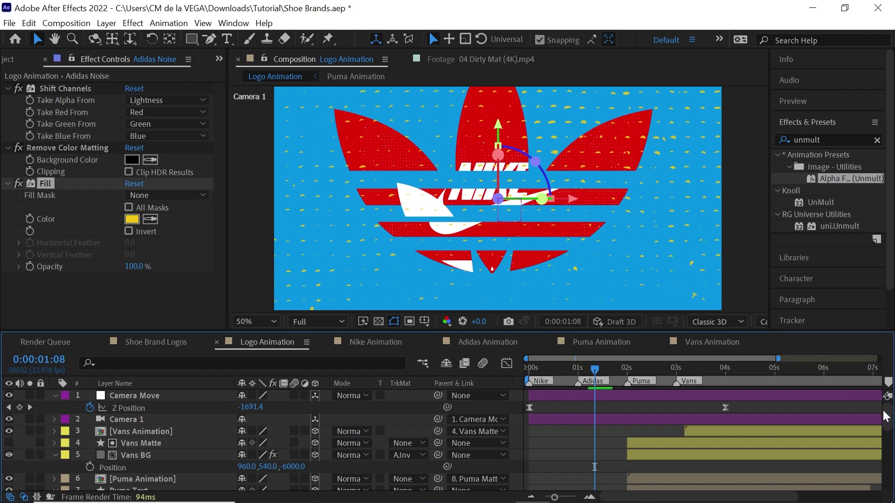
scroll(885, 416, down, 5)
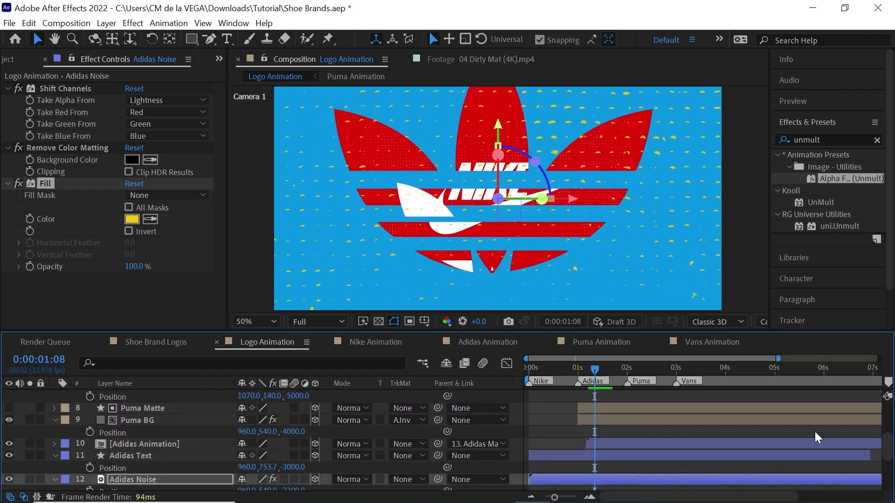
key(grave)
click(170, 326)
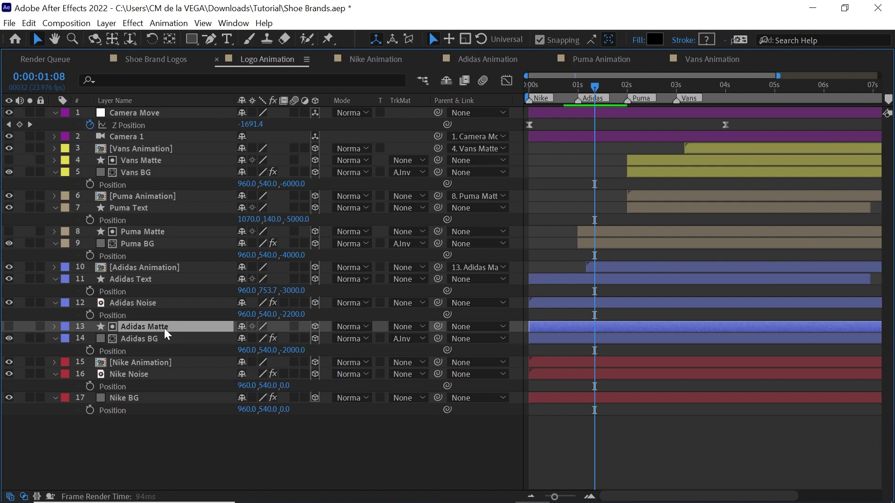
Duplicate Adidas Matte above Adidas Noise and use Adidas Matte 2 as its Alpha Inverted Matte.
key(ctrl+d)
drag(159, 325, 147, 304)
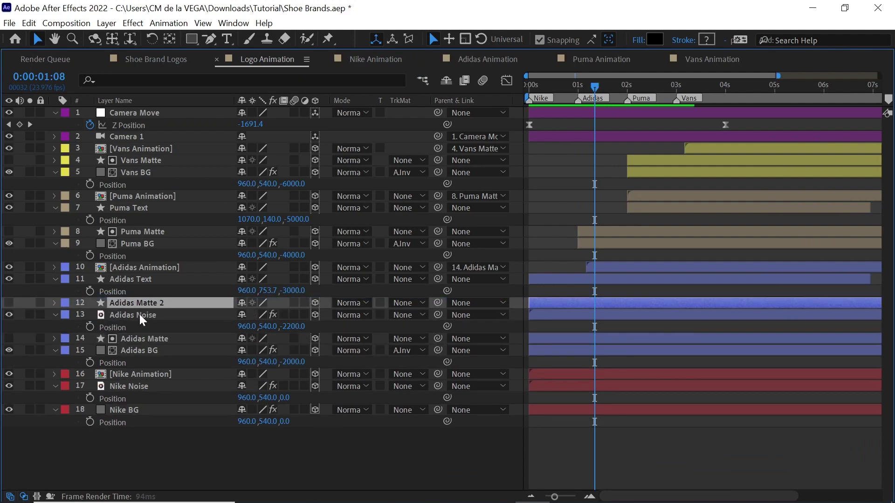
click(142, 315)
click(396, 318)
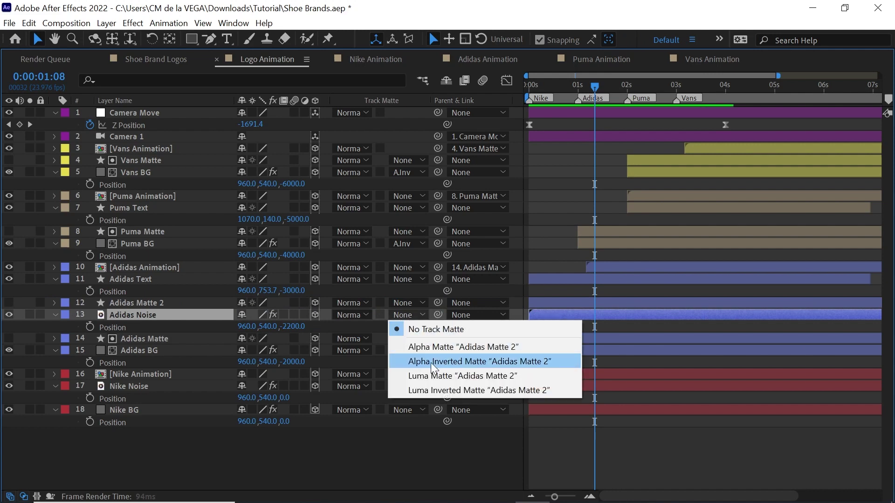
click(514, 362)
key(grave)
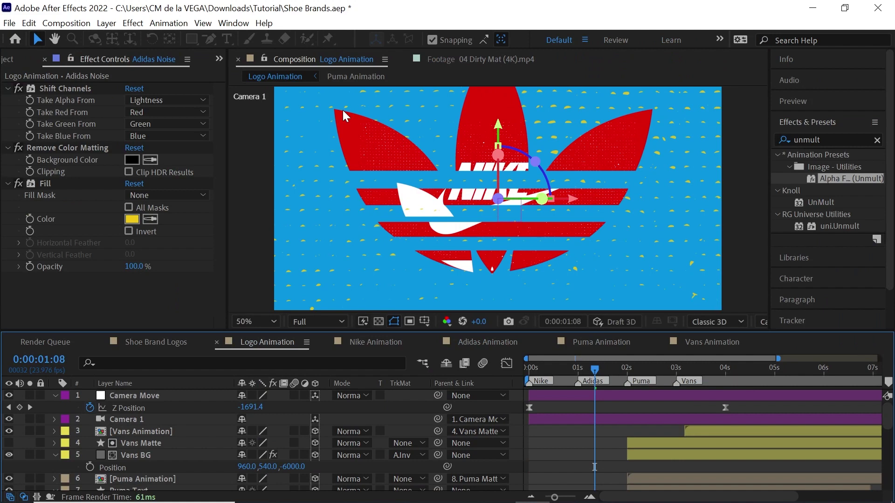
scroll(881, 419, down, 7)
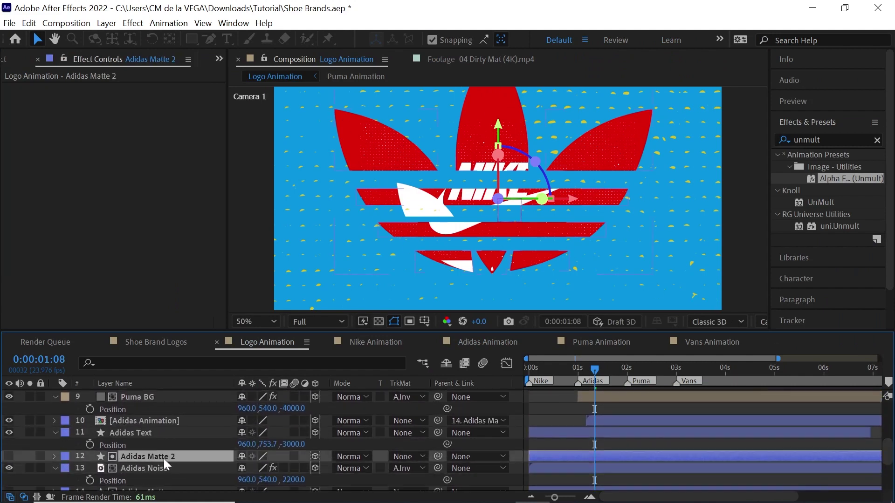
click(165, 458)
click(162, 469)
drag(580, 371, 628, 371)
Preview the composition playback with the Vans noise setup in place.
key(space)
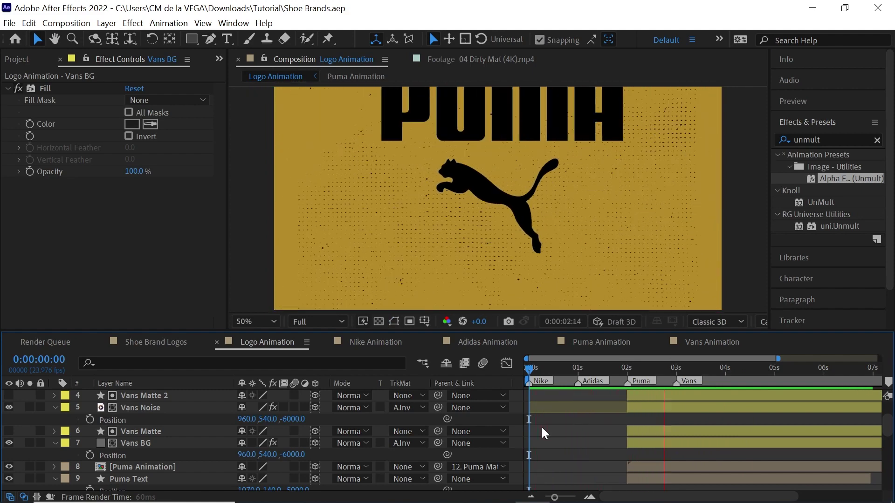
key(space)
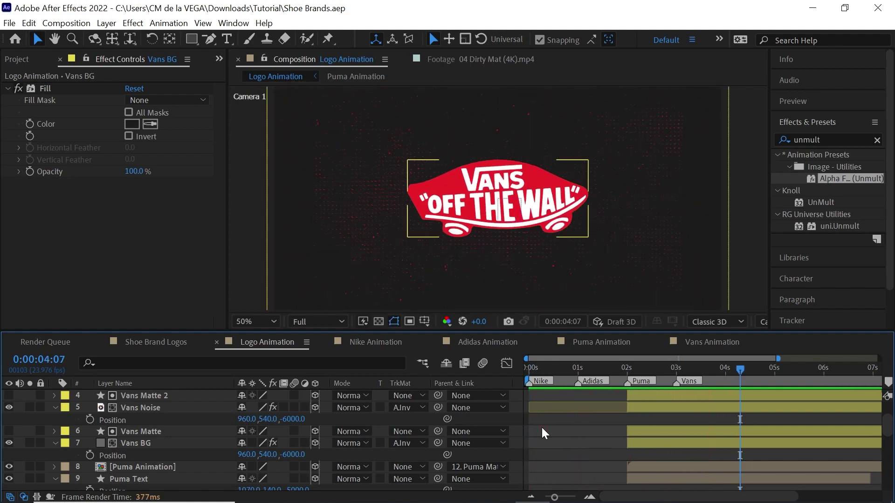
drag(889, 435, 887, 413)
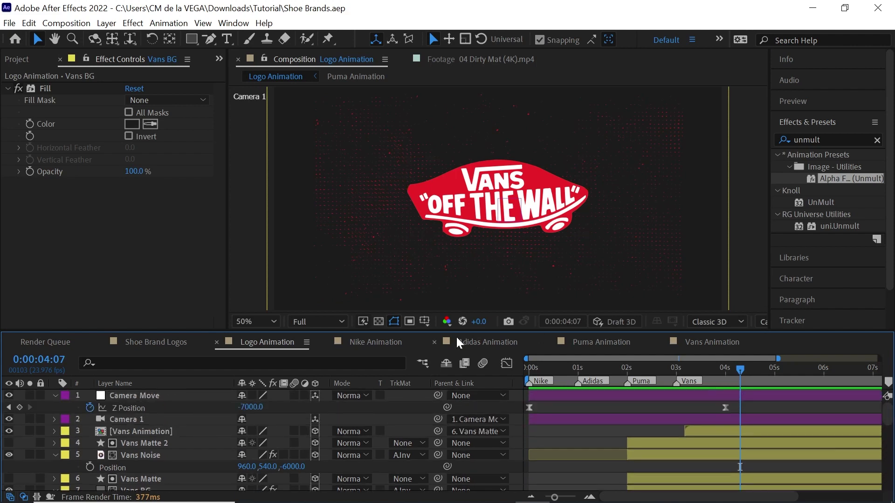
Keyframe the Camera Move Z Rotation at 7° at 0 seconds.
click(140, 396)
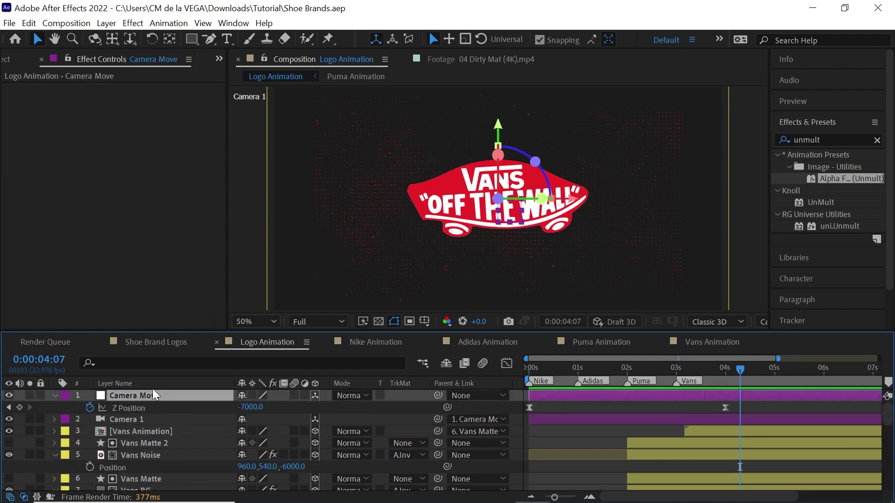
key(r)
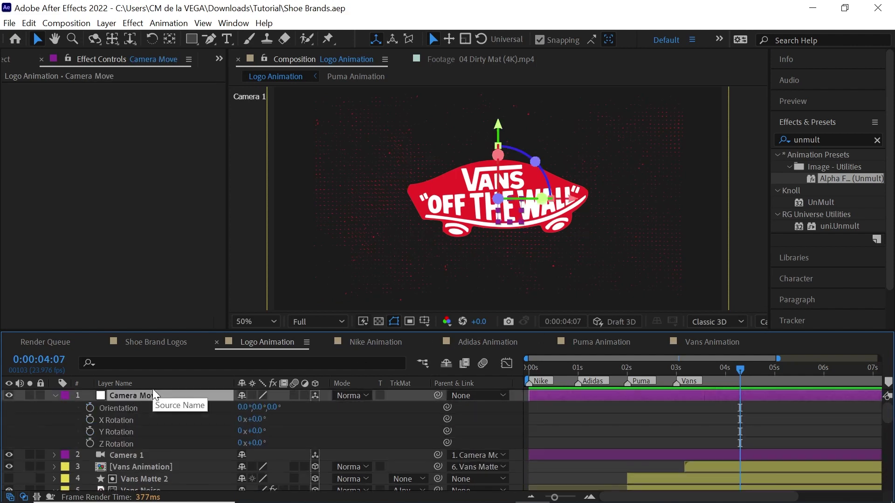
click(530, 377)
drag(261, 444, 262, 440)
click(258, 442)
key(Return)
click(91, 443)
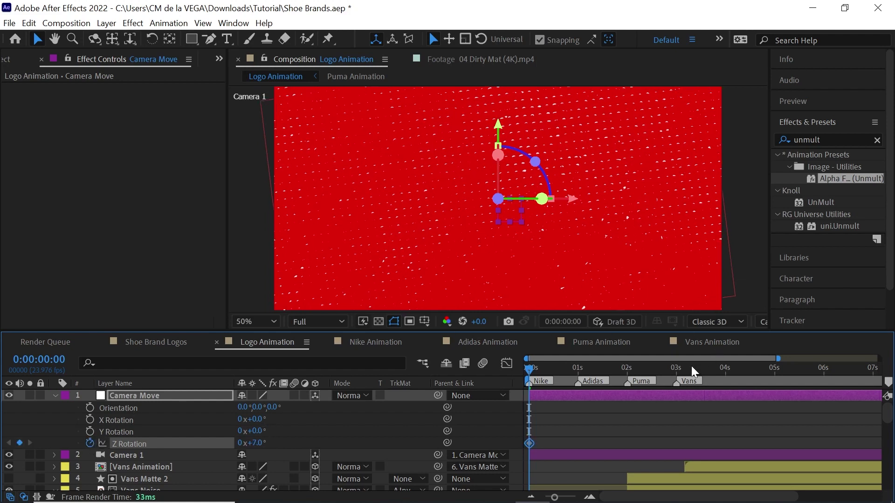
Add a 0° Z Rotation keyframe at 4 seconds.
key(u)
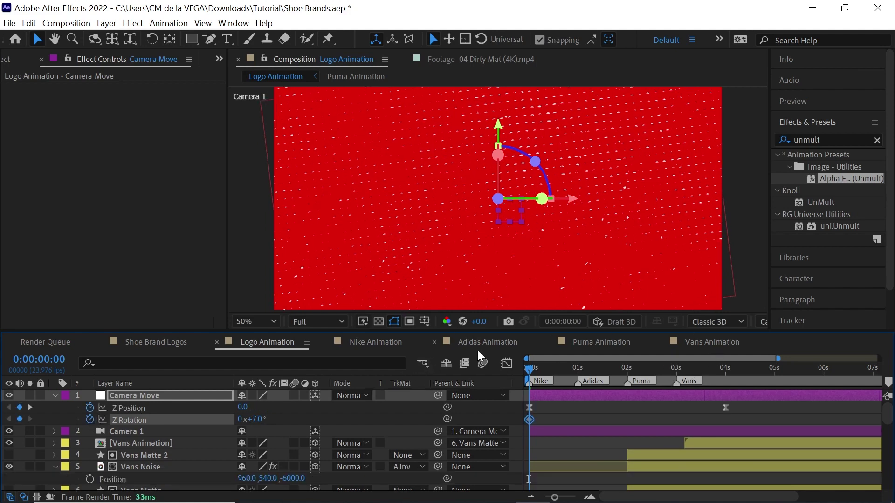
click(725, 369)
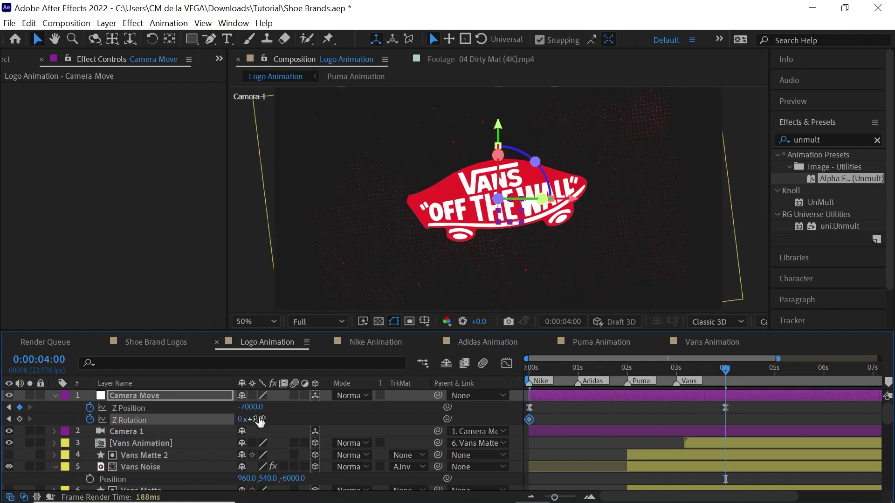
click(260, 420)
text(0)
key(Return)
drag(750, 421, 521, 413)
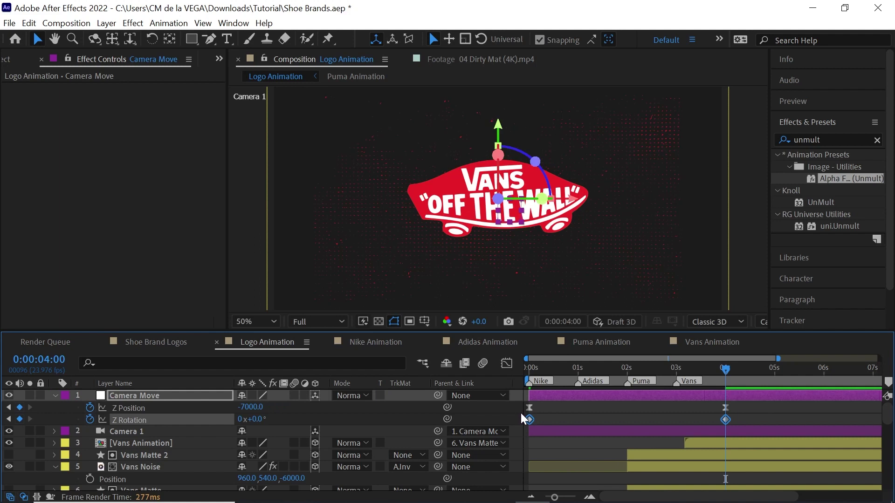
Preview the camera roll from the start of the animation.
click(529, 367)
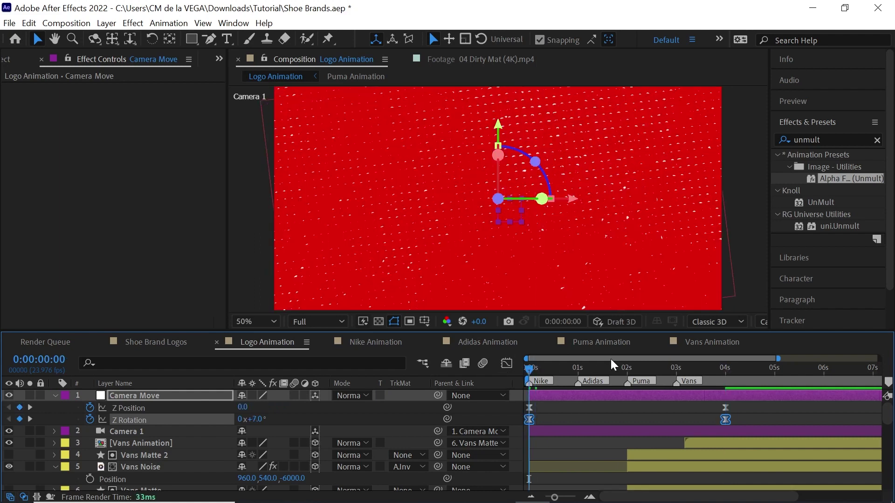
key(space)
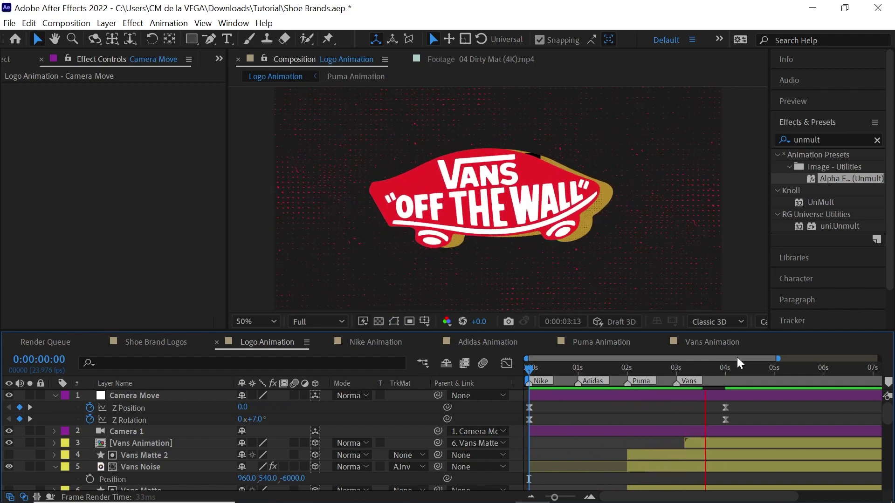
key(space)
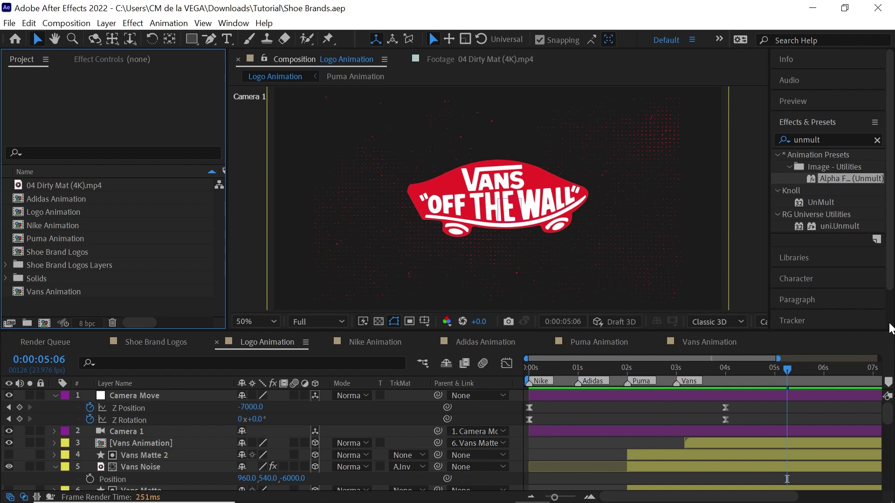
click(70, 215)
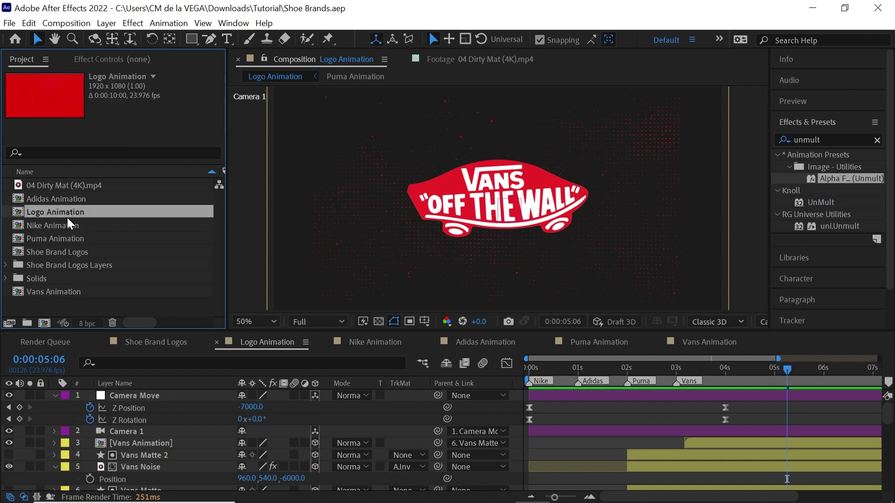
Nest Logo Animation into a new comp and trim it to a 4-second work area.
drag(72, 211, 45, 325)
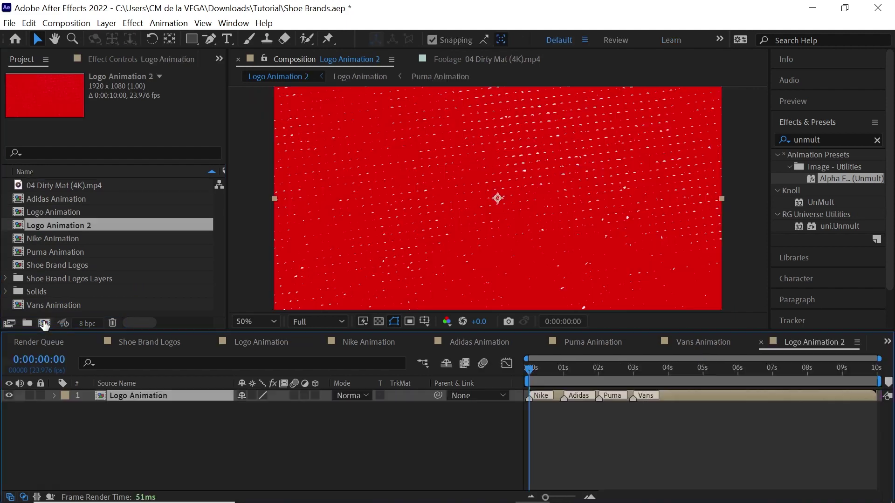
click(666, 370)
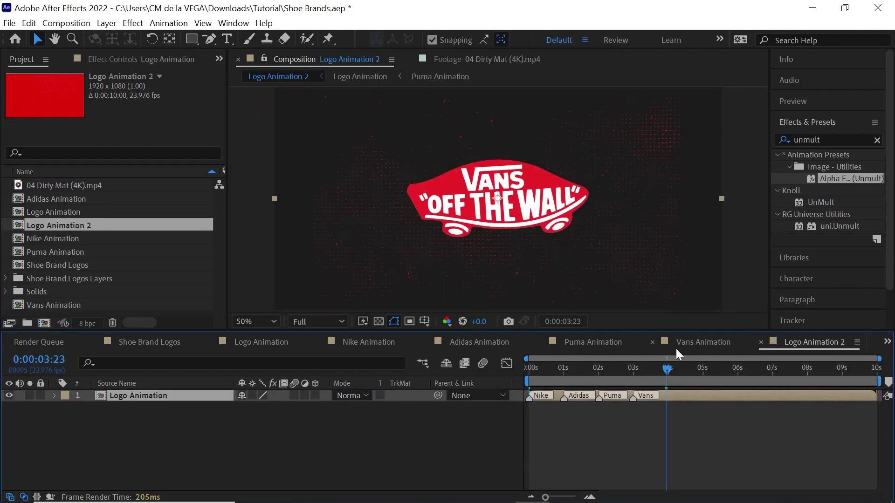
key(n)
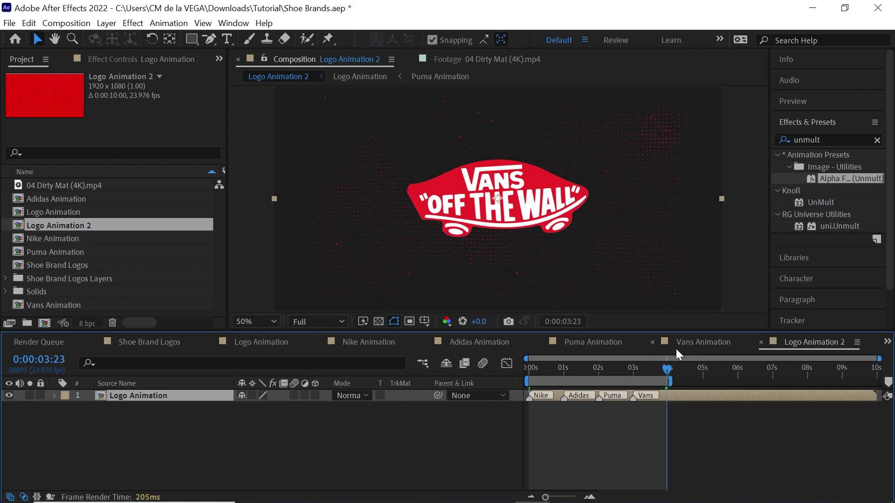
right_click(639, 381)
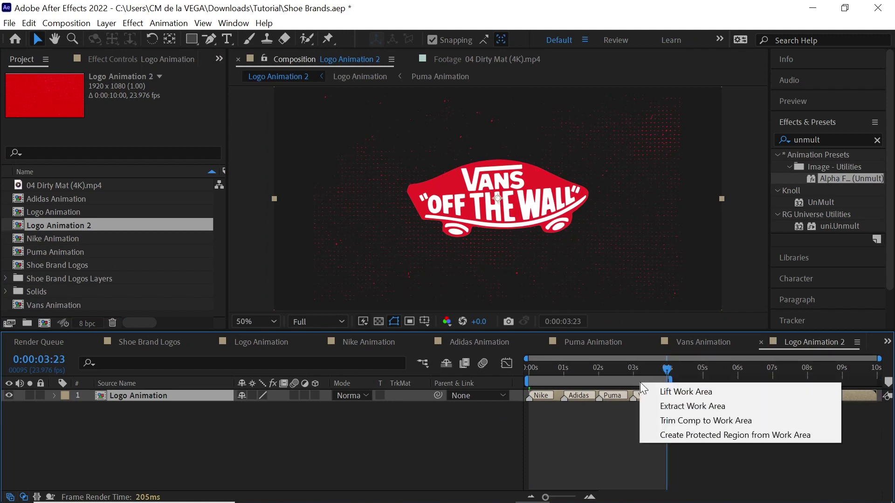
click(782, 420)
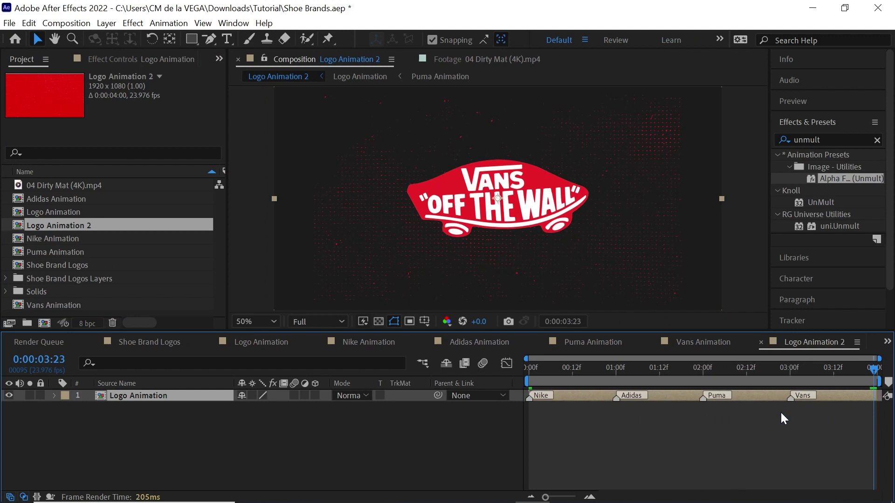
click(111, 30)
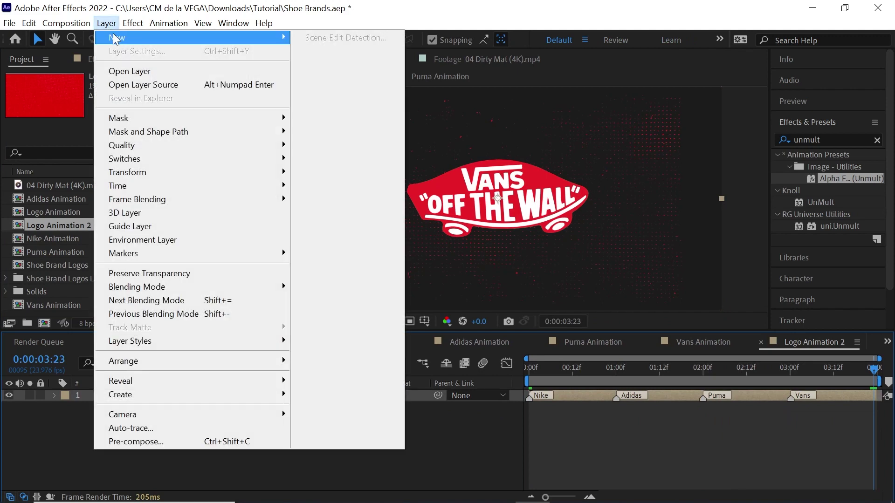
Add an adjustment layer carrying uni.Chromatic Aberration above the nested Logo Animation.
mouse_move(121, 36)
click(362, 124)
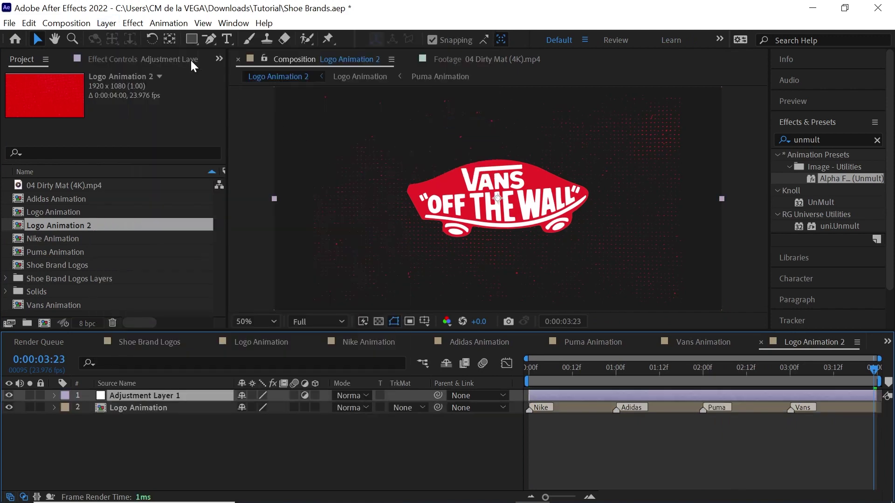
click(131, 23)
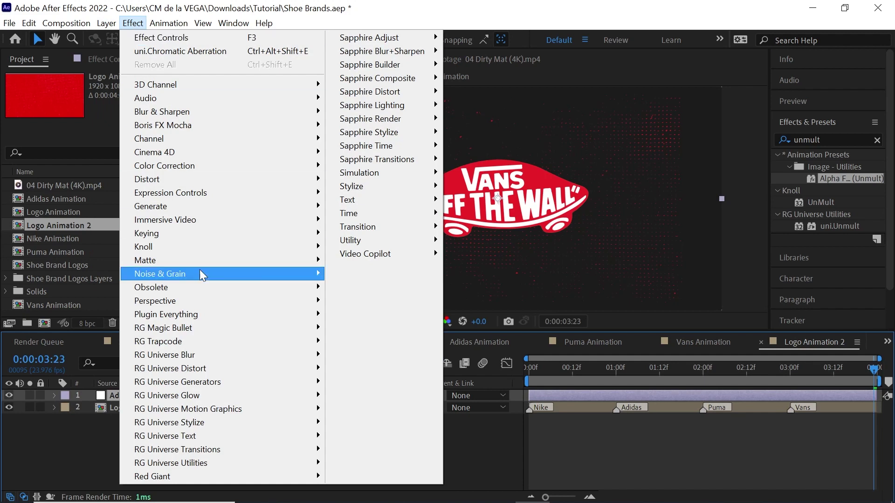
click(391, 367)
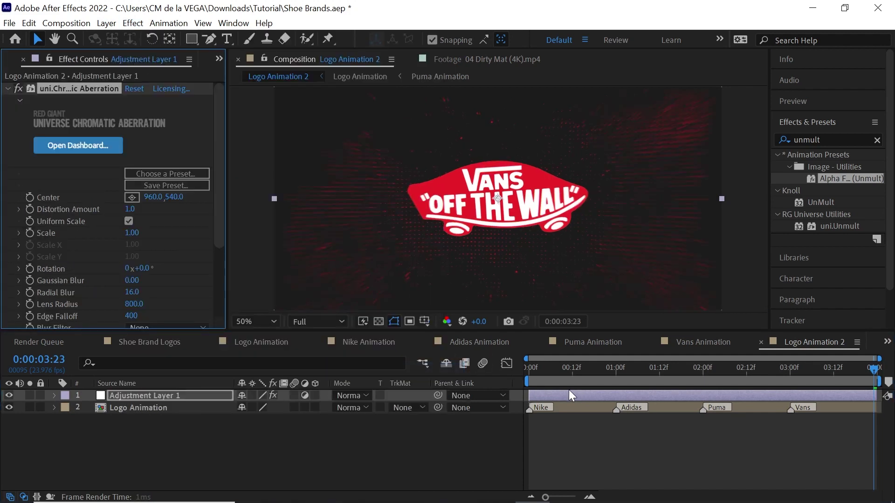
Scrub and preview the Nike intro to check the chromatic aberration.
drag(547, 368, 524, 371)
key(space)
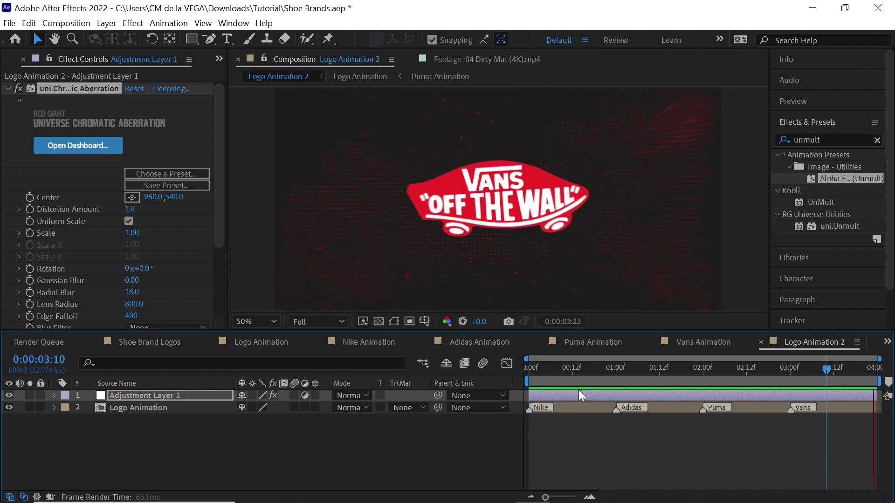
click(134, 24)
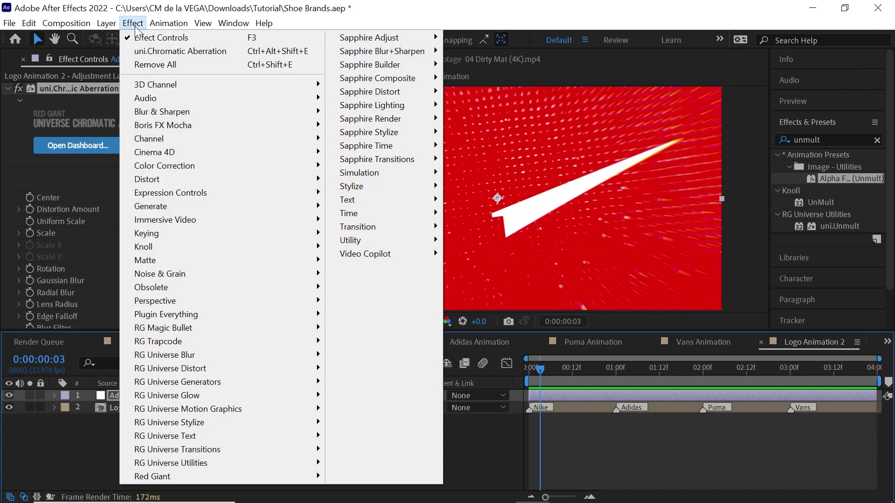
mouse_move(197, 179)
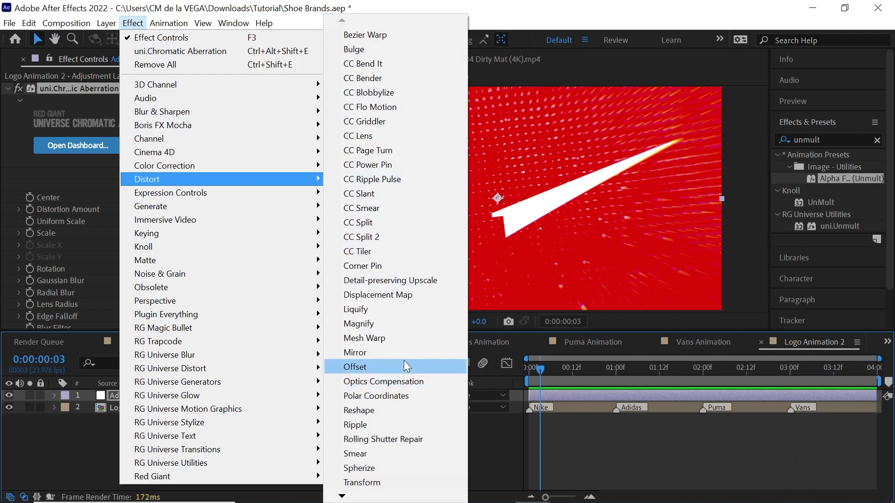
click(533, 26)
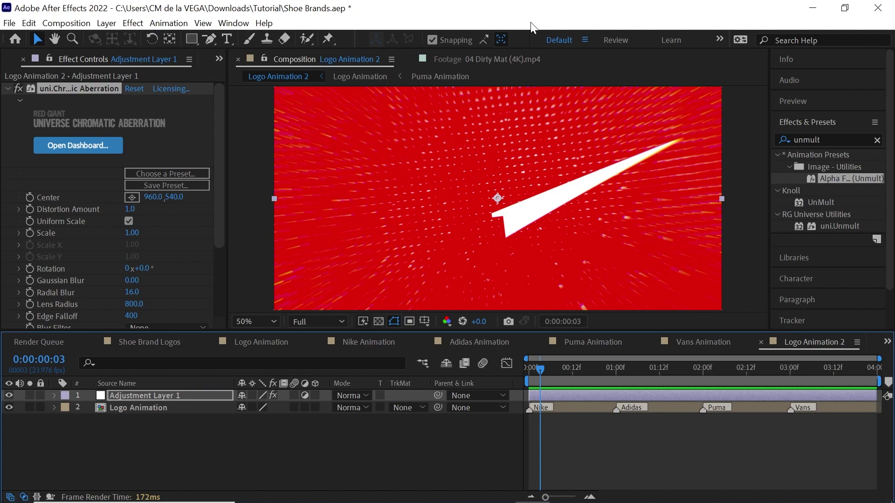
drag(534, 367, 597, 368)
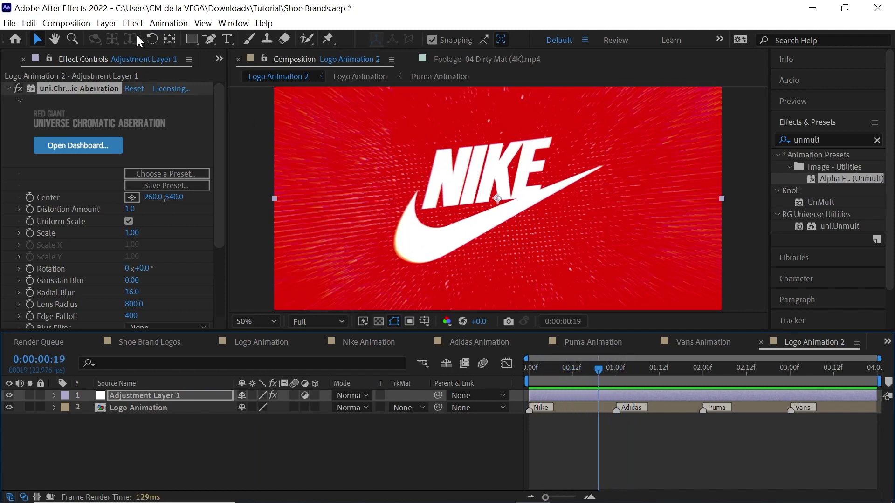
Create a new grey solid layer above the logos with Ctrl+Y.
key(ctrl+y)
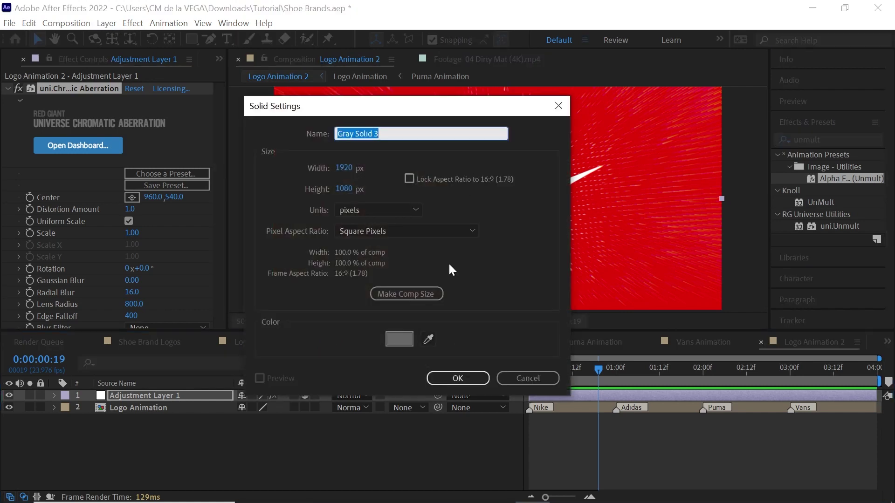
click(406, 345)
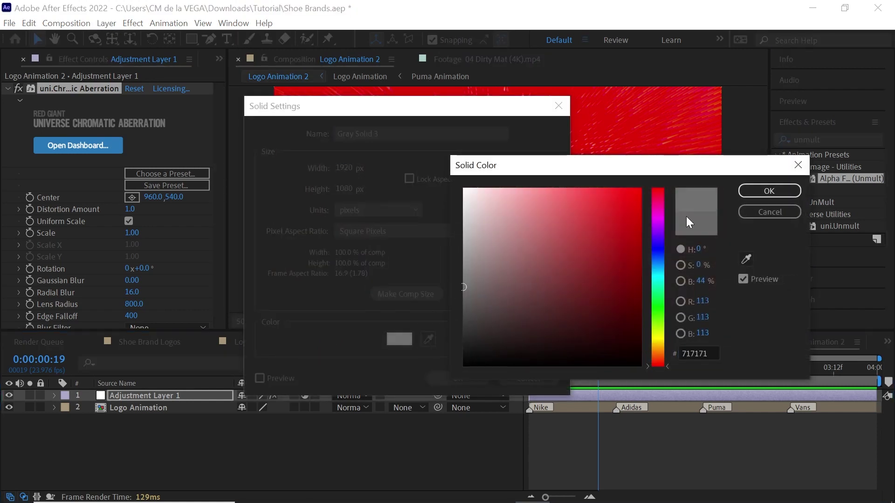
click(768, 192)
click(457, 375)
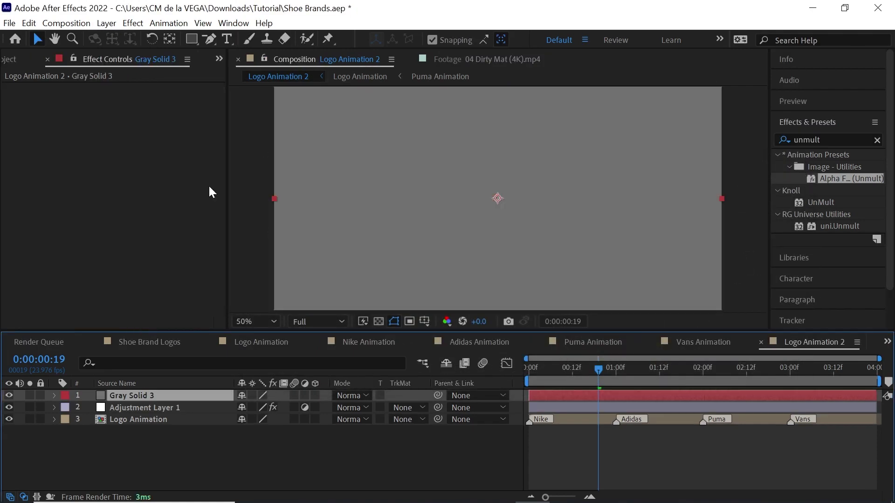
Apply RG Universe's uni.Texturize Motion to the grey solid and set Texture Select to Abstract.
click(133, 23)
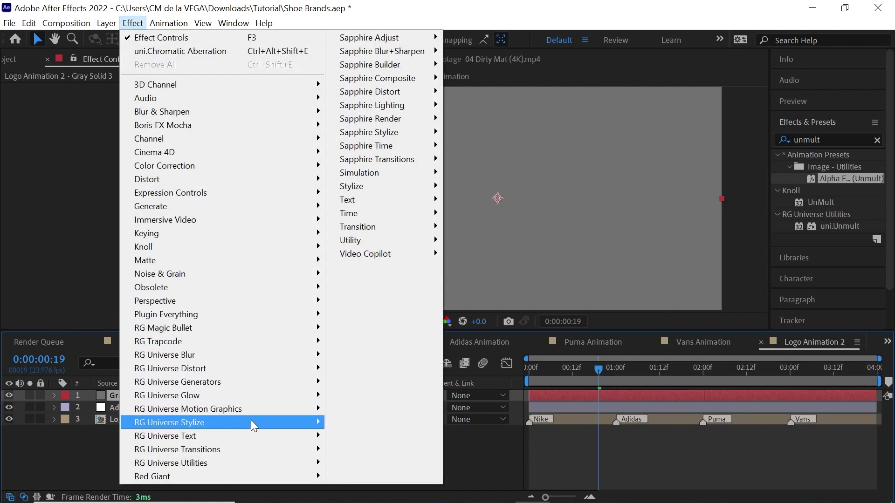
mouse_move(250, 424)
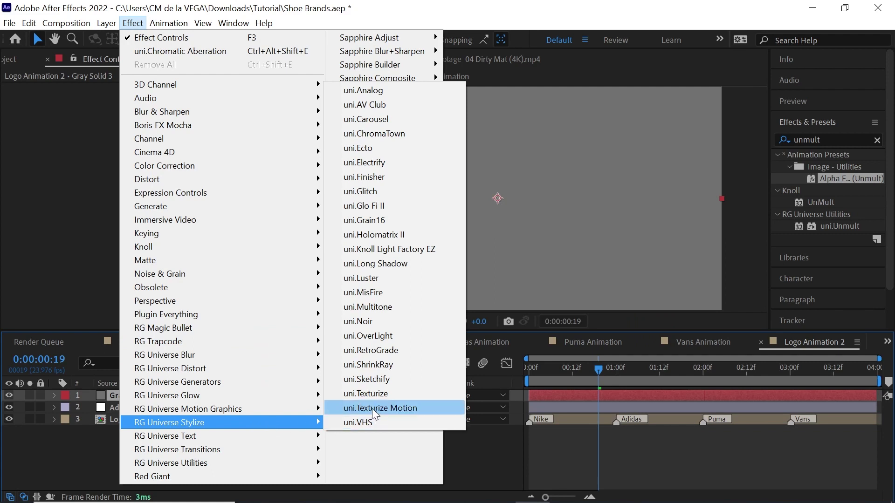
click(359, 410)
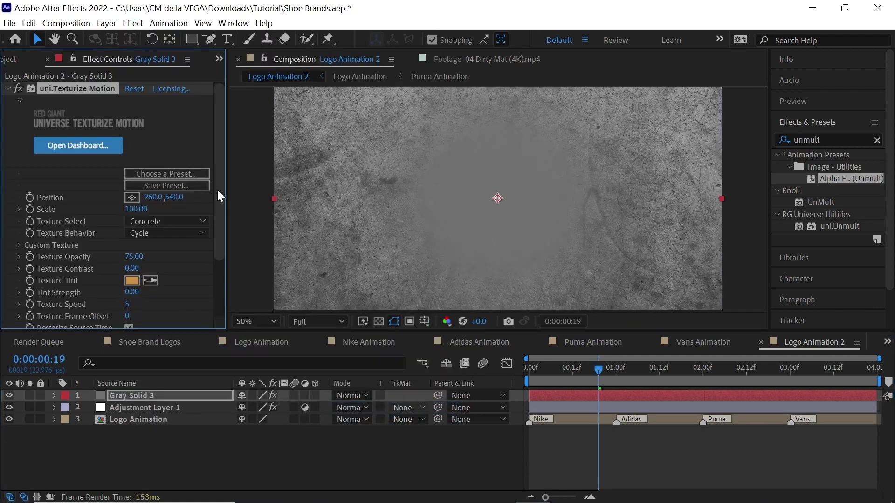
scroll(223, 211, down, 2)
click(158, 185)
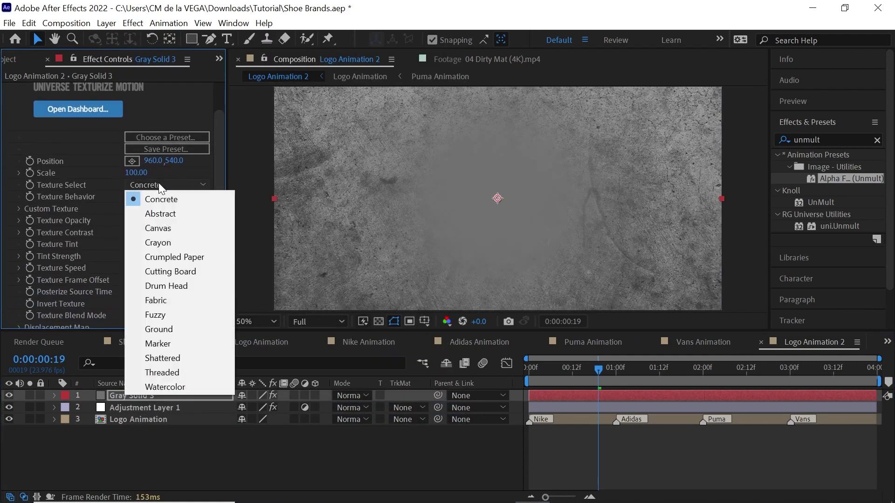
click(195, 213)
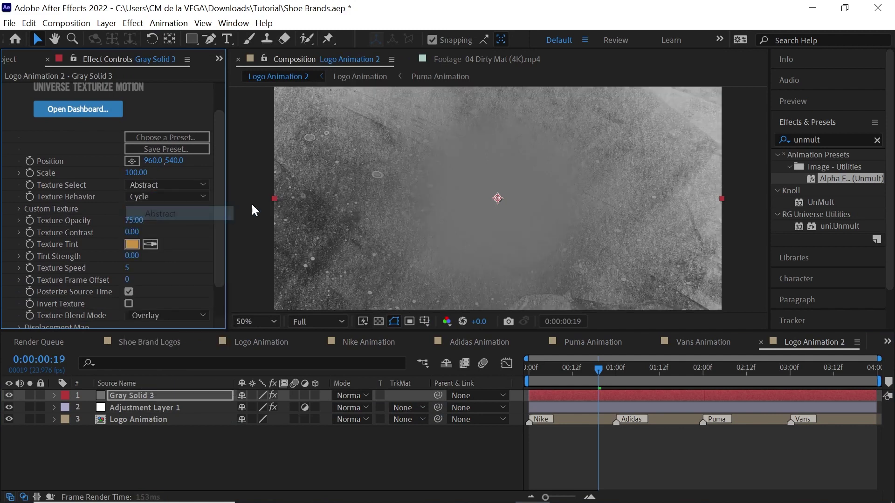
Blend the textured solid as Overlay and split it at the one-second mark.
click(353, 394)
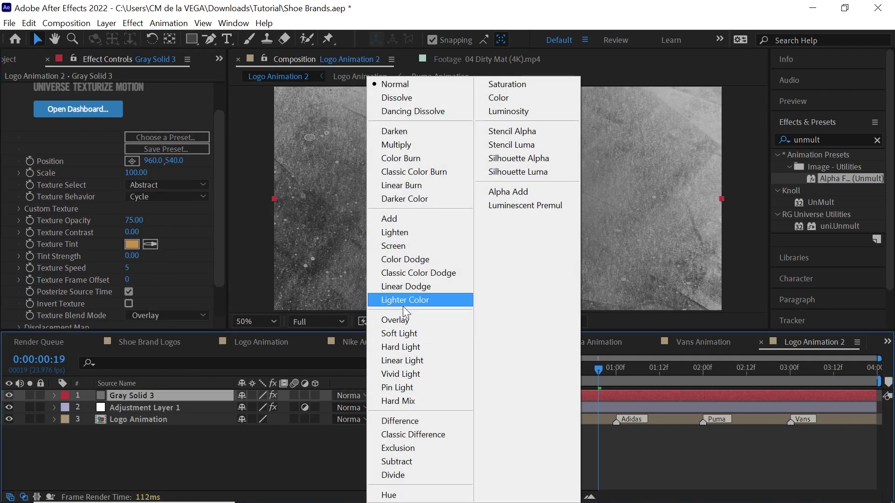
click(407, 319)
drag(575, 368, 797, 368)
click(616, 373)
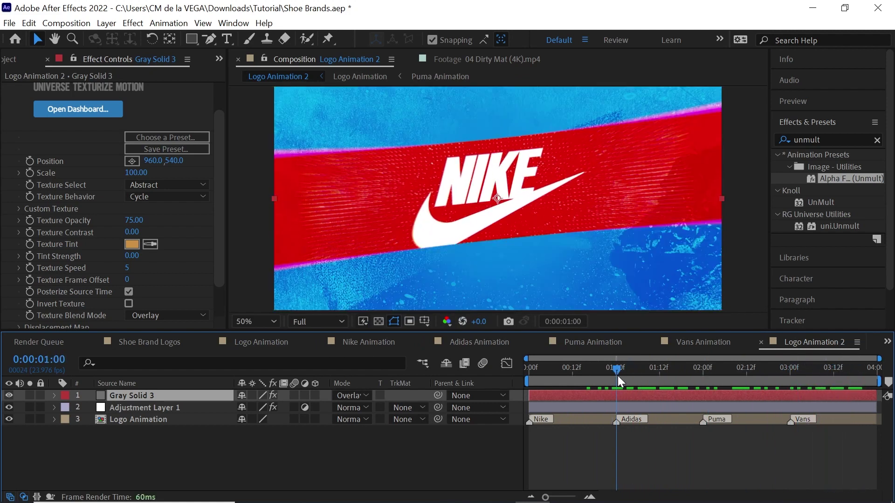
key(ctrl+shift+d)
Compare Multiply, Darker Color and Color Burn, then set the opening-second solid to Classic Color Burn.
click(578, 370)
click(574, 405)
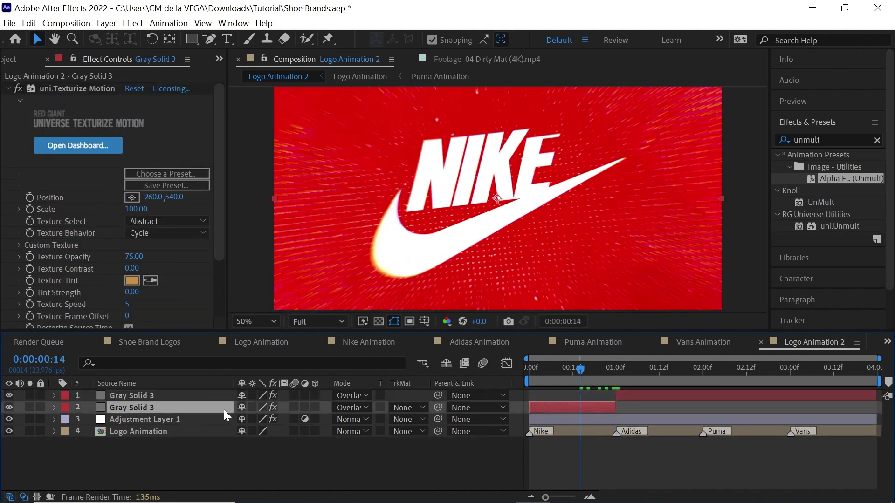
click(357, 405)
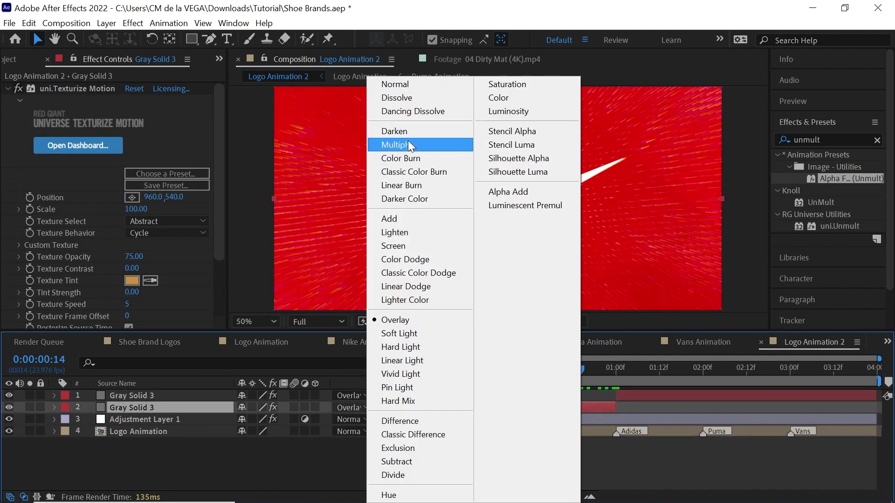
click(407, 142)
click(344, 407)
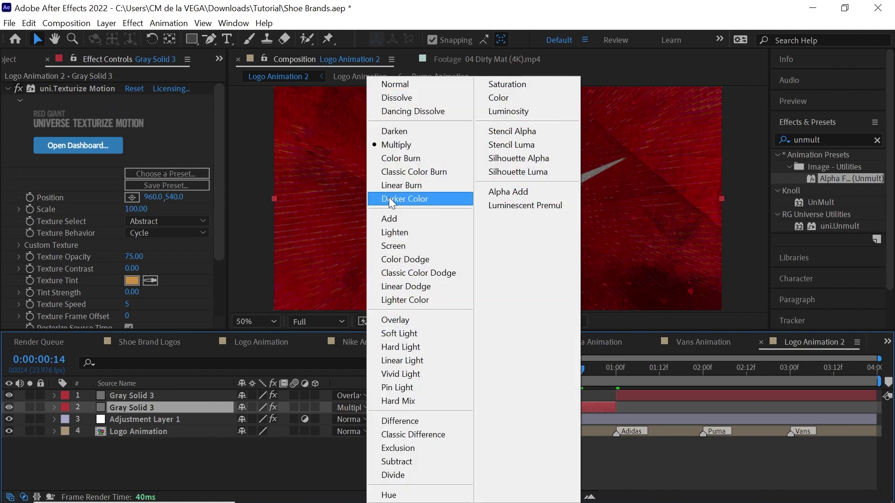
click(410, 198)
click(354, 404)
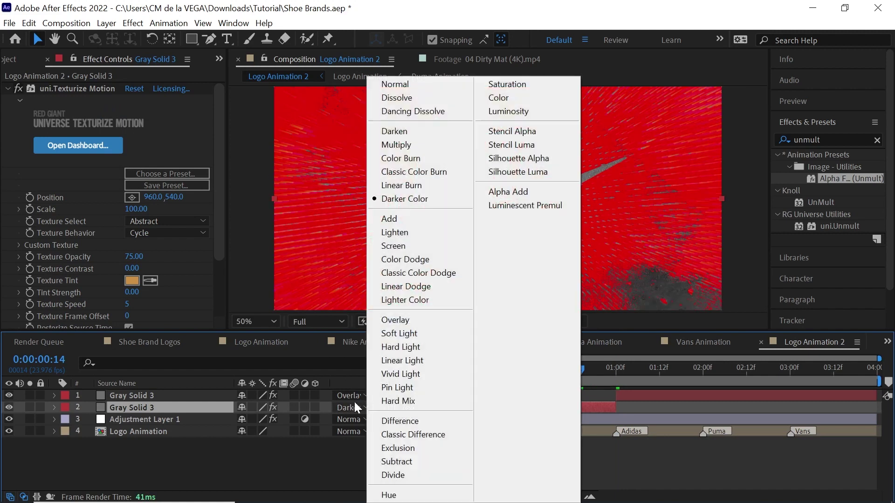
click(403, 159)
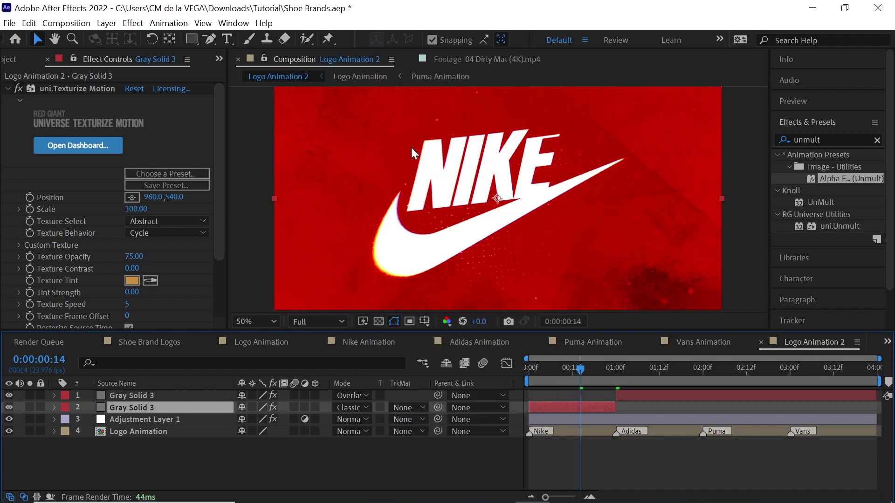
click(349, 406)
click(402, 173)
key(space)
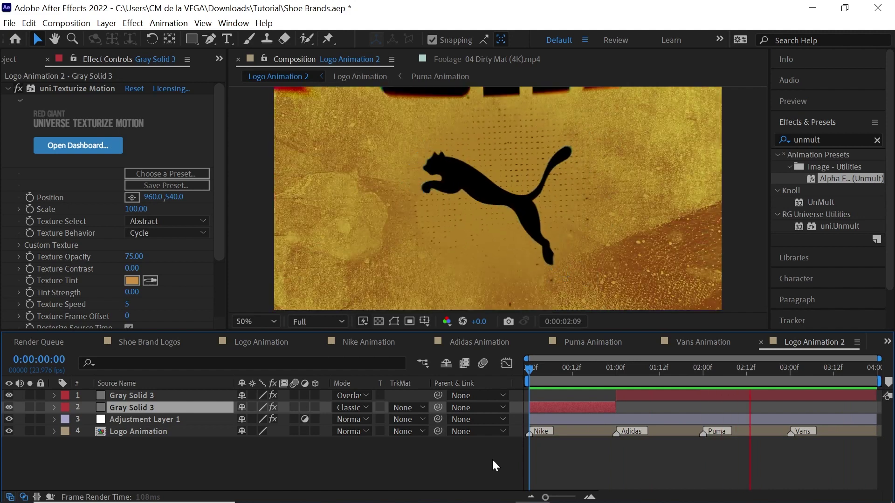
drag(582, 370, 674, 367)
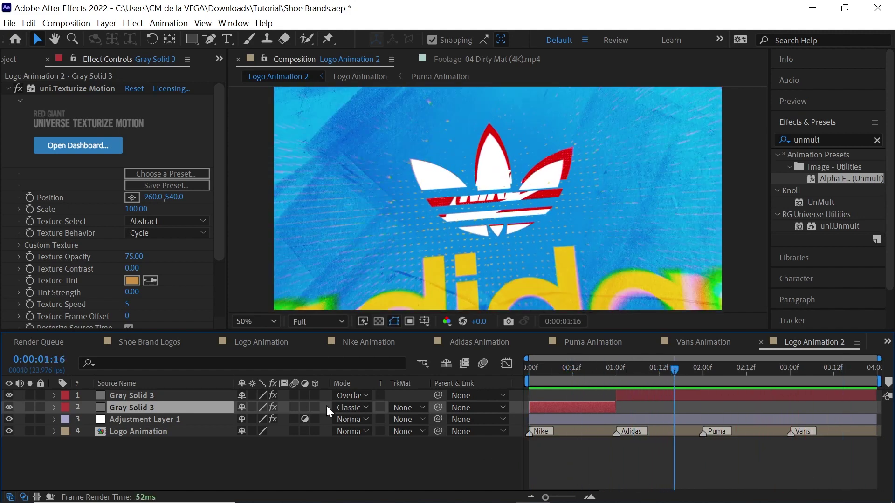
key(space)
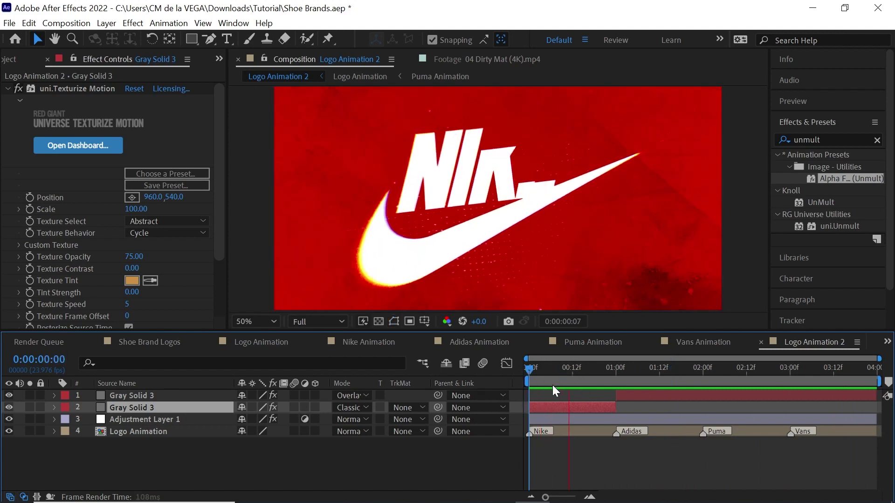